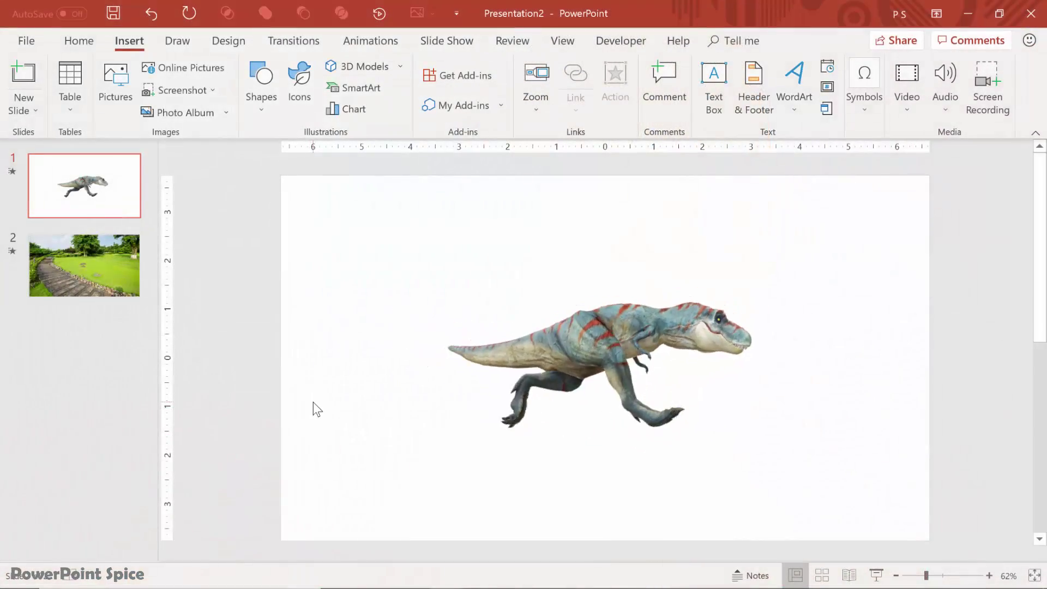
- Insert the animated T-rex from the online 3D models library
{"action": "left_click", "coordinate": [352, 66]}
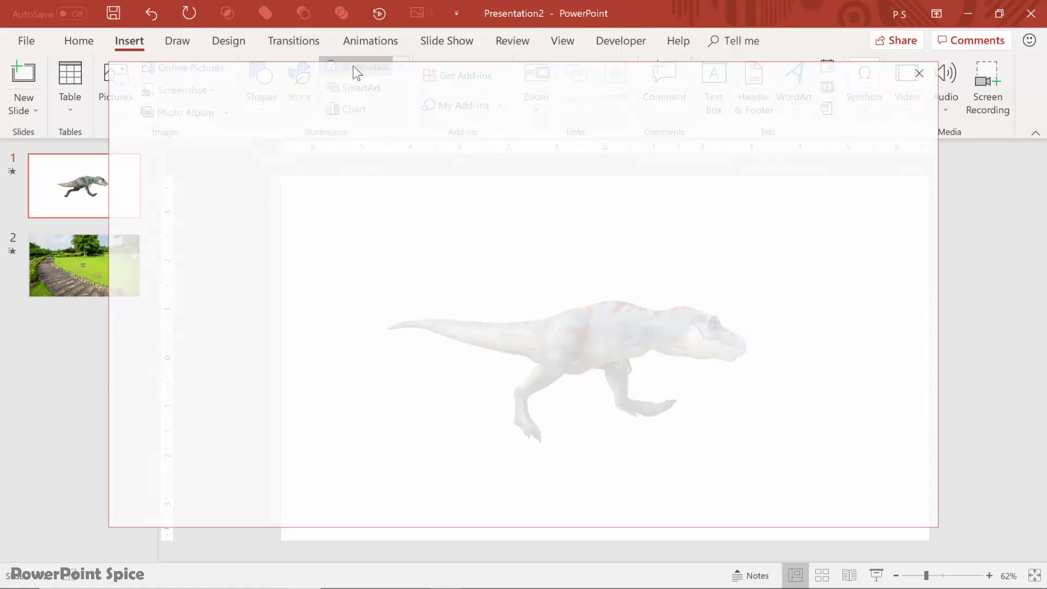
{"action": "left_click", "coordinate": [229, 236]}
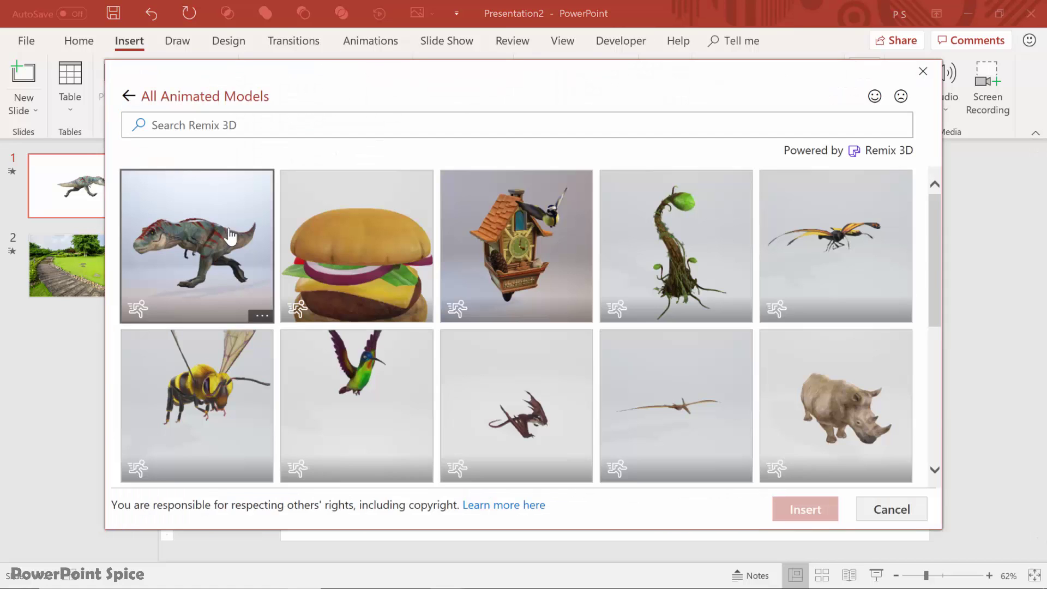
{"action": "left_click", "coordinate": [803, 513]}
- Check the T-rex's animation scenes, then cut it from slide 1
{"action": "left_click", "coordinate": [743, 43]}
{"action": "left_click", "coordinate": [59, 108]}
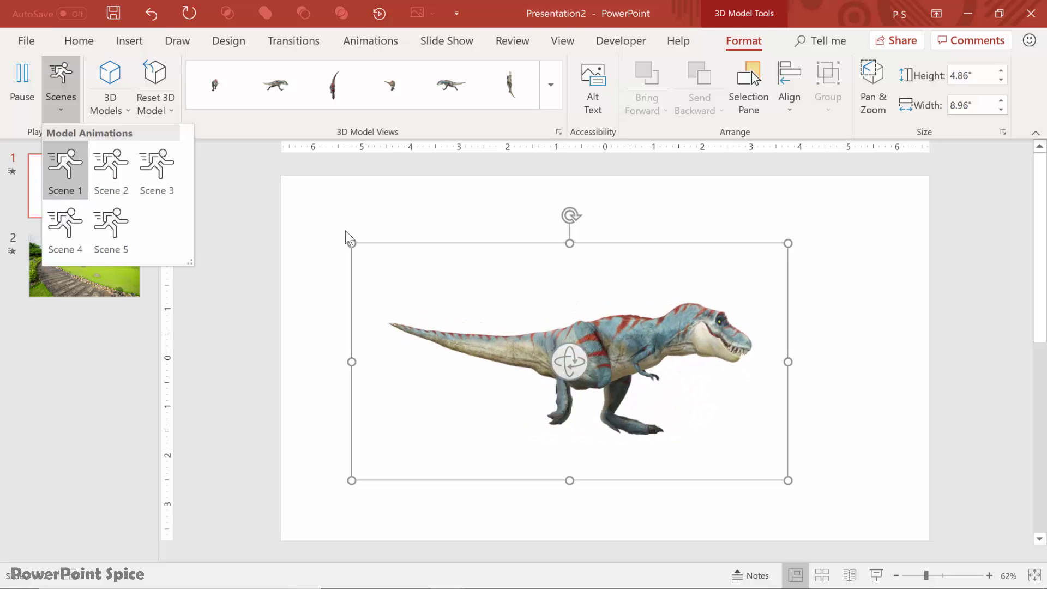
{"action": "key", "text": "Escape"}
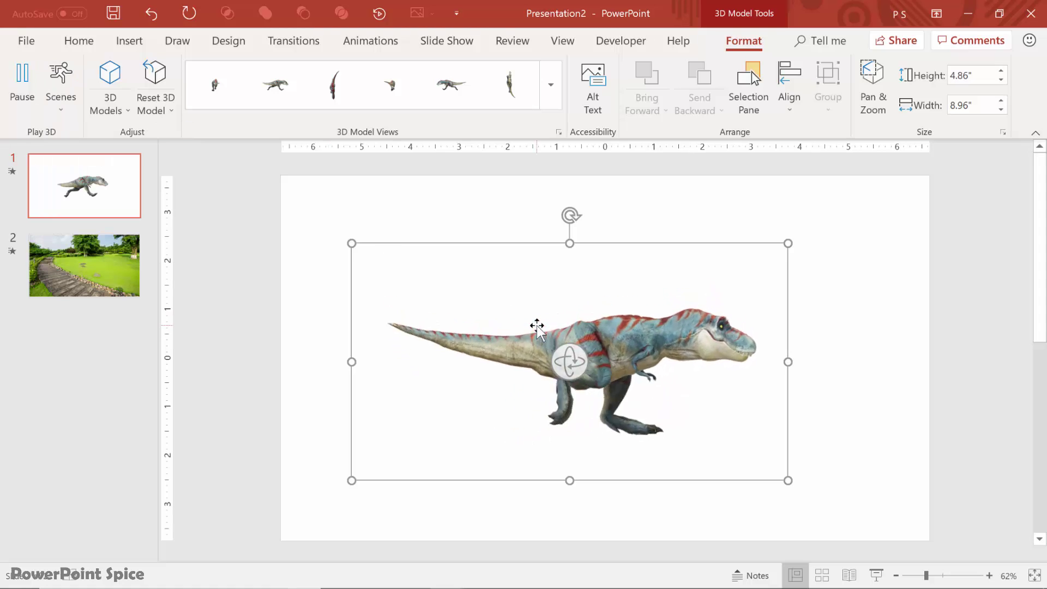
{"action": "key", "text": "Delete"}
- Paste the T-rex onto the park path slide
{"action": "left_click", "coordinate": [114, 270]}
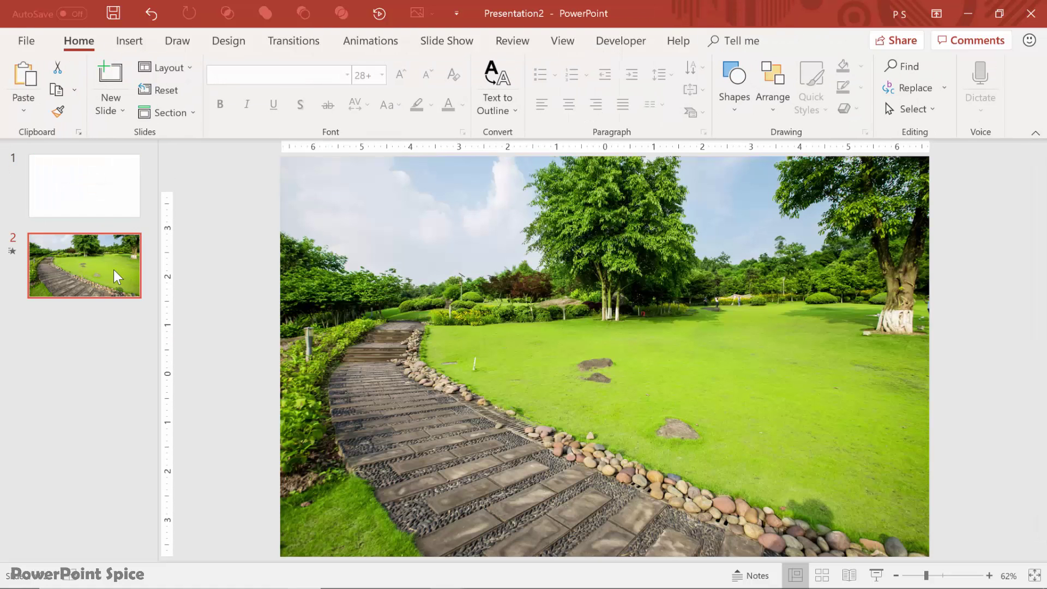
{"action": "key", "text": "ctrl+v"}
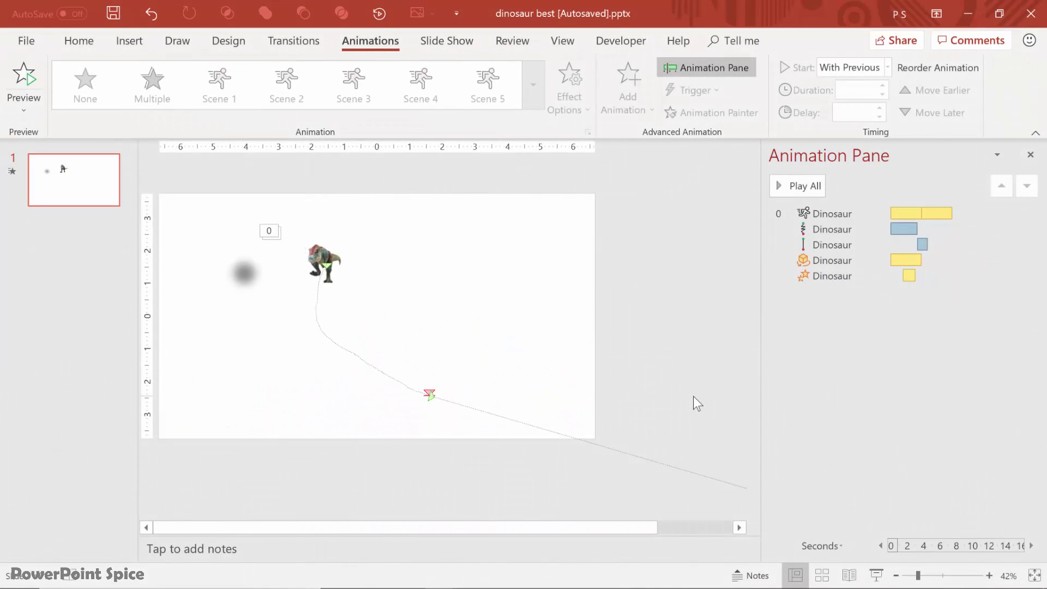
- Copy the T-rex's animations onto the shadow blob and delete the shadow's 3D scene effect
{"action": "left_click", "coordinate": [318, 252]}
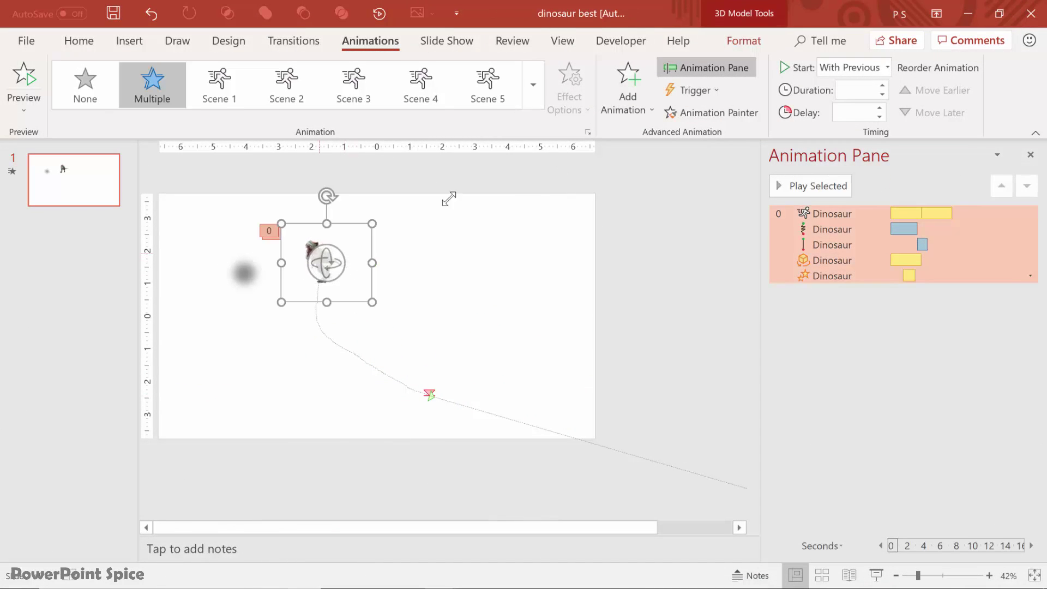
{"action": "left_click", "coordinate": [712, 114]}
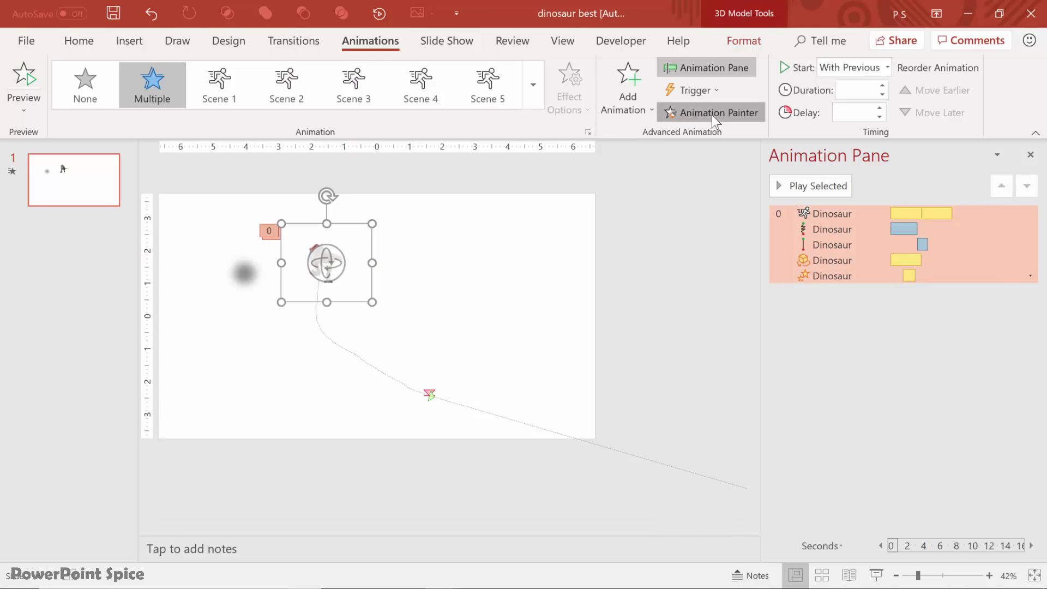
{"action": "left_click", "coordinate": [248, 272]}
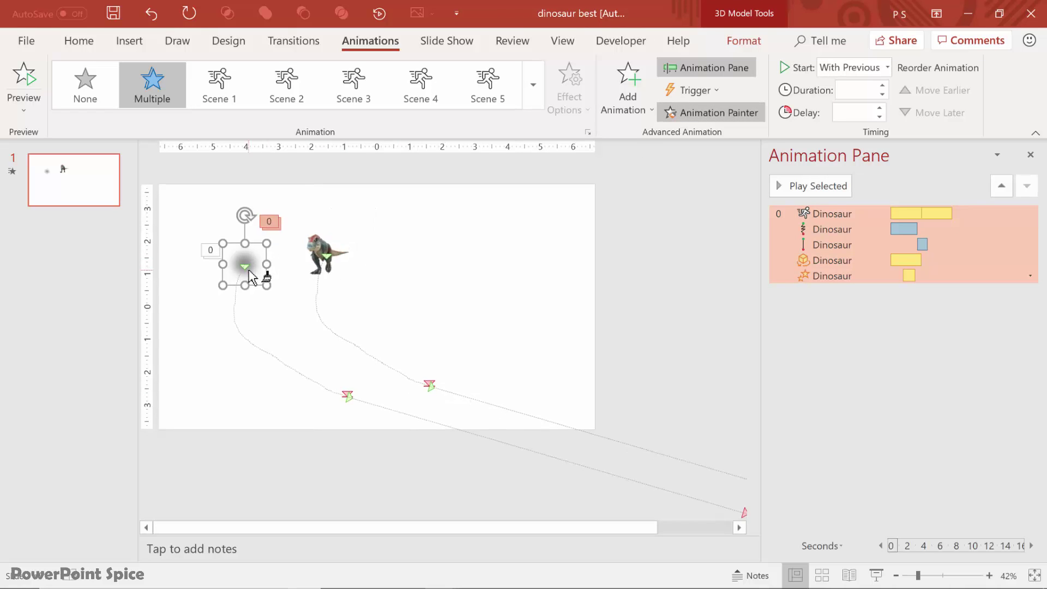
{"action": "left_click", "coordinate": [712, 296]}
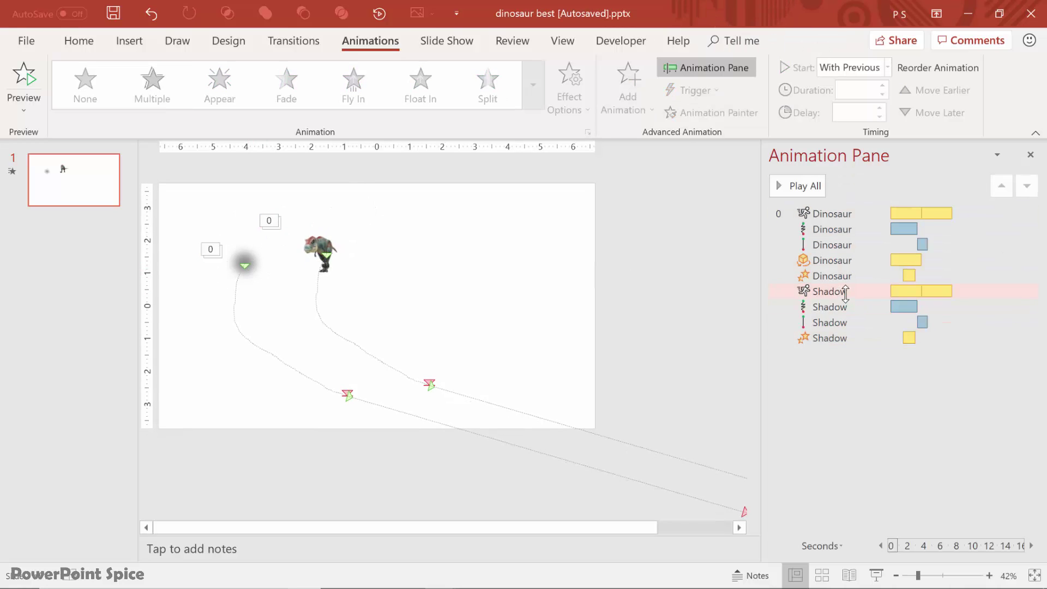
{"action": "left_click", "coordinate": [845, 292]}
{"action": "key", "text": "Delete"}
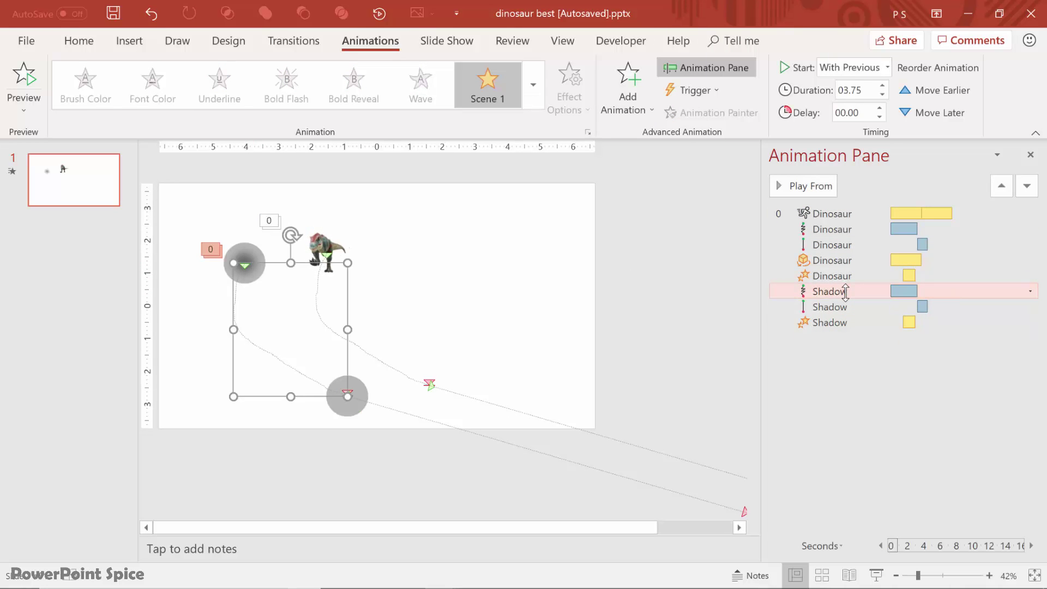
- Place the T-rex on top of the shadow blob and preview all animations
{"action": "left_click_drag", "start_coordinate": [309, 229], "coordinate": [243, 232]}
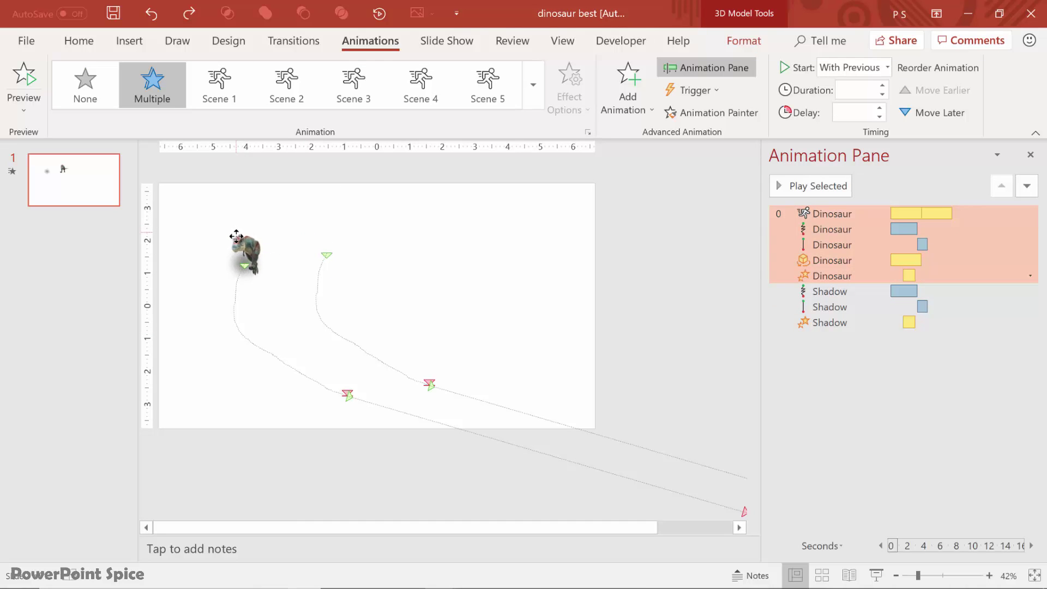
{"action": "left_click_drag", "start_coordinate": [231, 225], "coordinate": [231, 225]}
{"action": "left_click", "coordinate": [680, 355]}
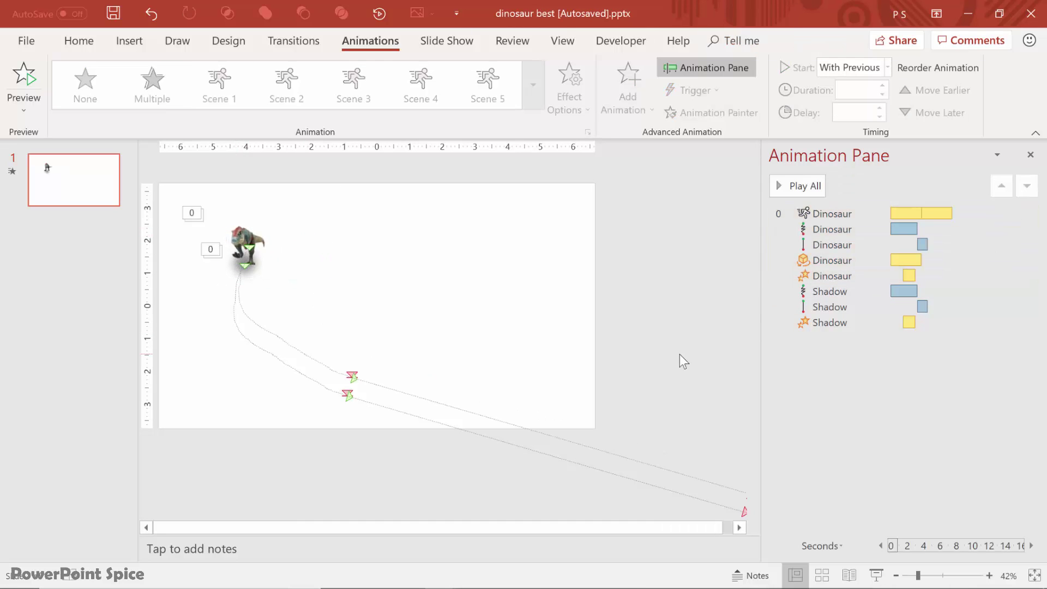
{"action": "left_click", "coordinate": [799, 185]}
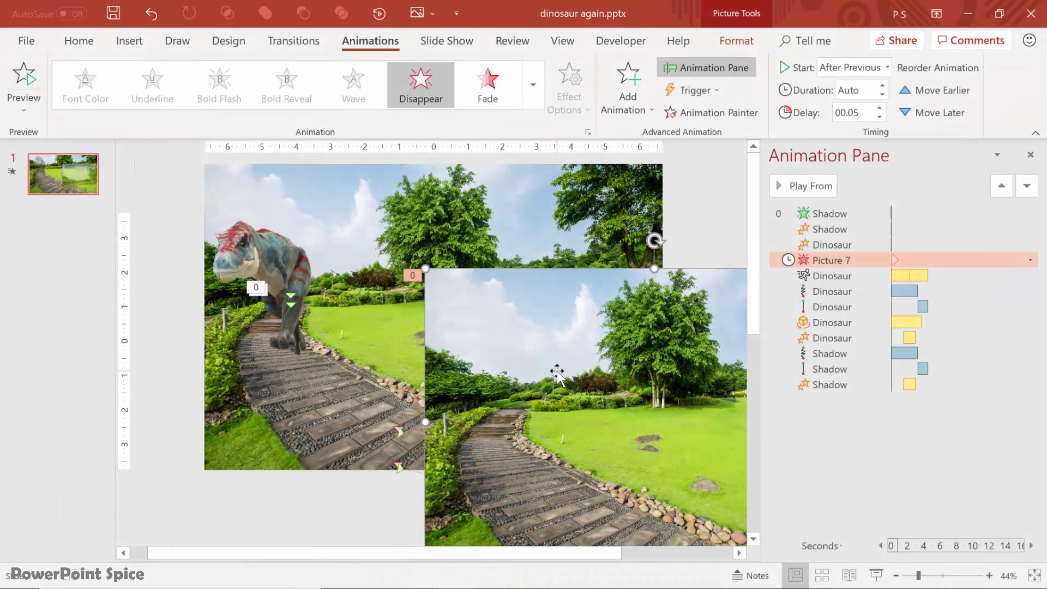
- Align Picture 7 over the whole slide and preview from the first Shadow effect
{"action": "left_click_drag", "start_coordinate": [556, 373], "coordinate": [334, 265]}
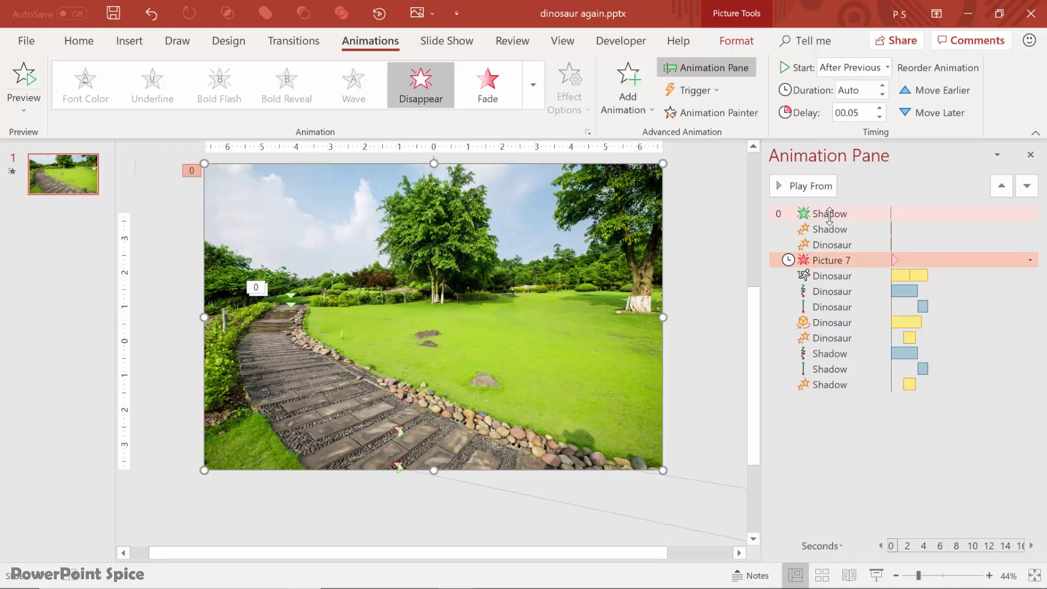
{"action": "left_click", "coordinate": [829, 213]}
{"action": "left_click", "coordinate": [815, 185]}
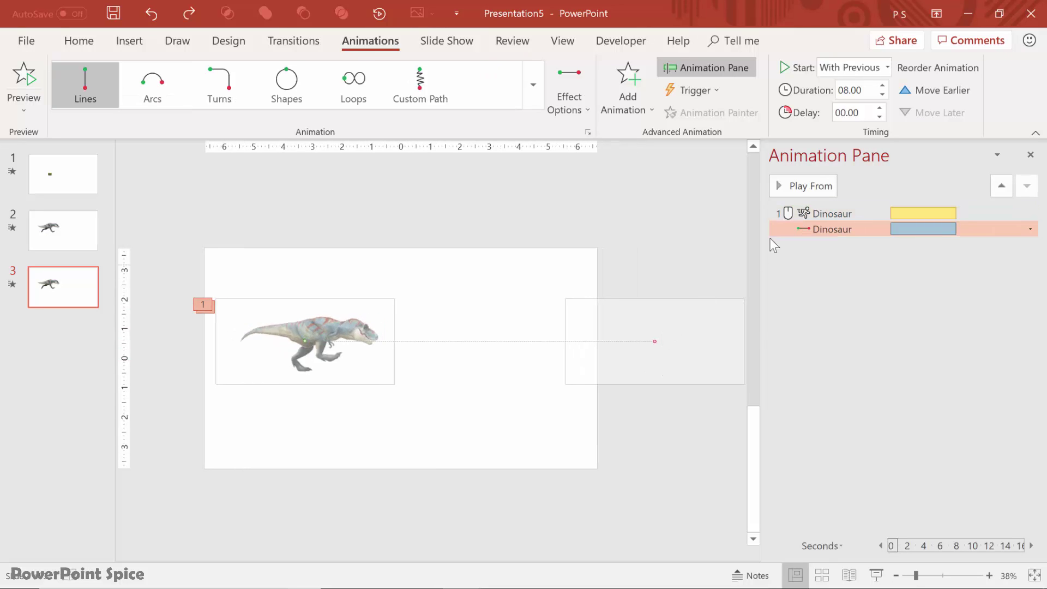
- Preview the dinosaur's animations and adjust its straight-line motion path duration
{"action": "left_click", "coordinate": [807, 212]}
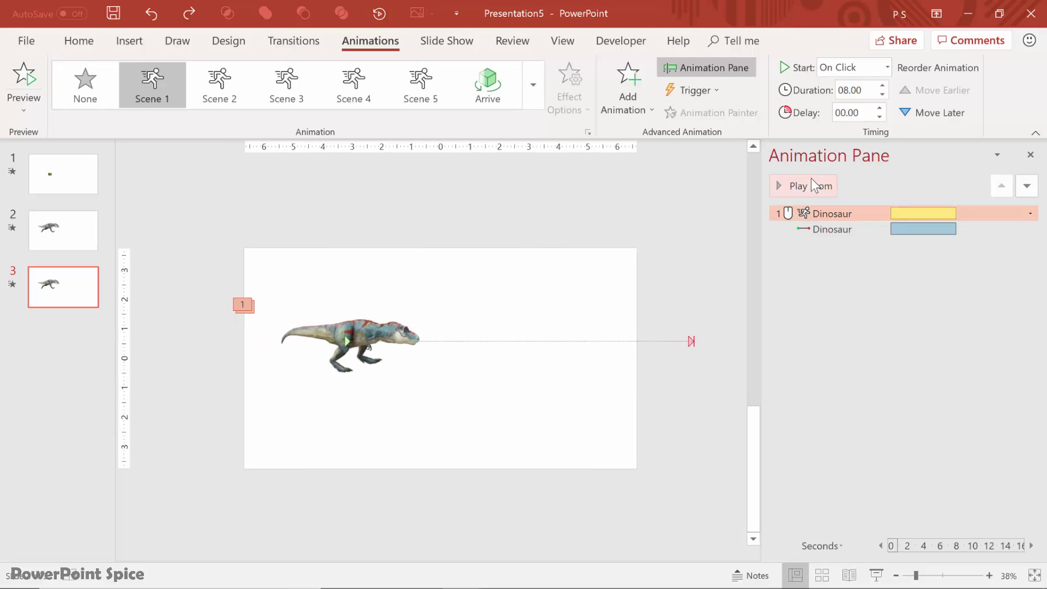
{"action": "left_click", "coordinate": [811, 181]}
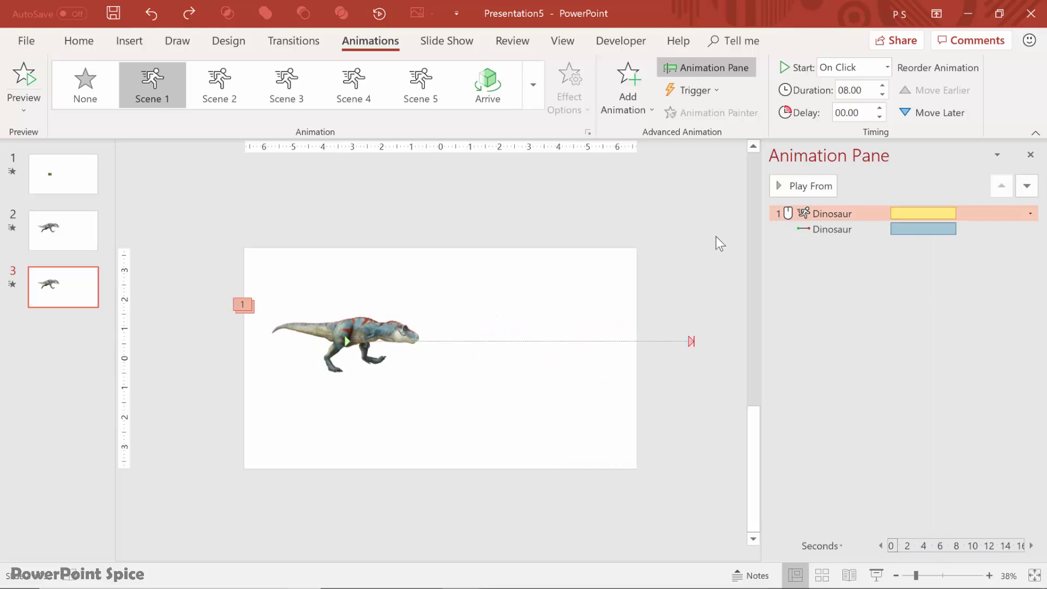
{"action": "left_click", "coordinate": [819, 229]}
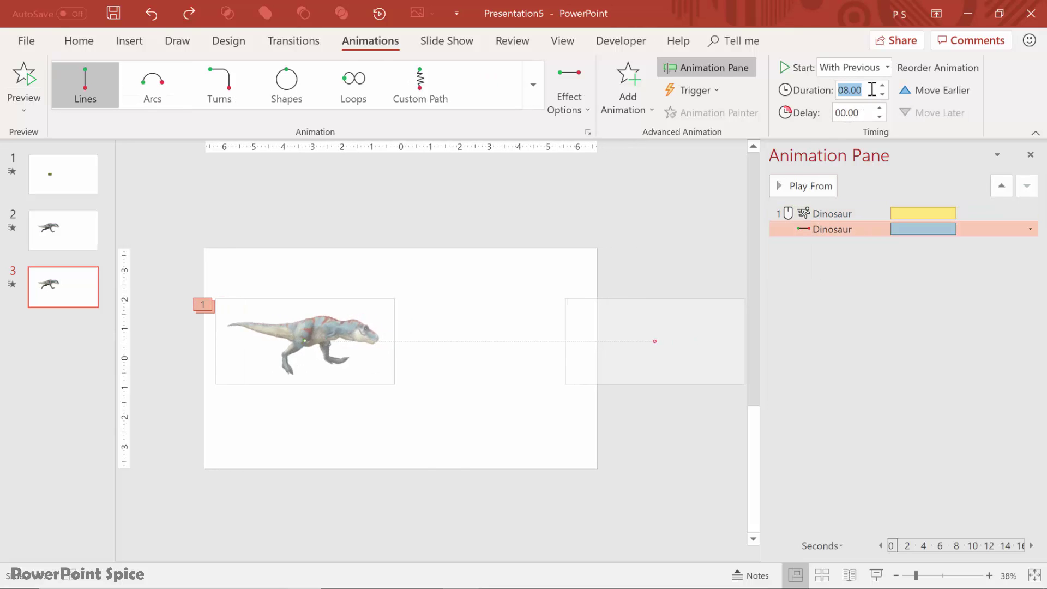
{"action": "key", "text": "Return"}
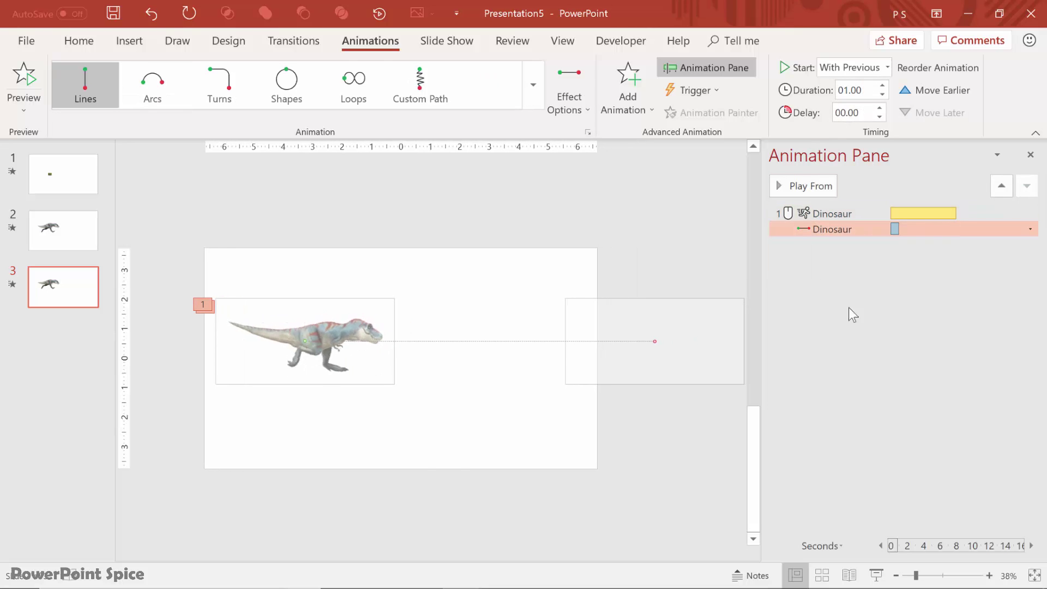
{"action": "left_click", "coordinate": [821, 214]}
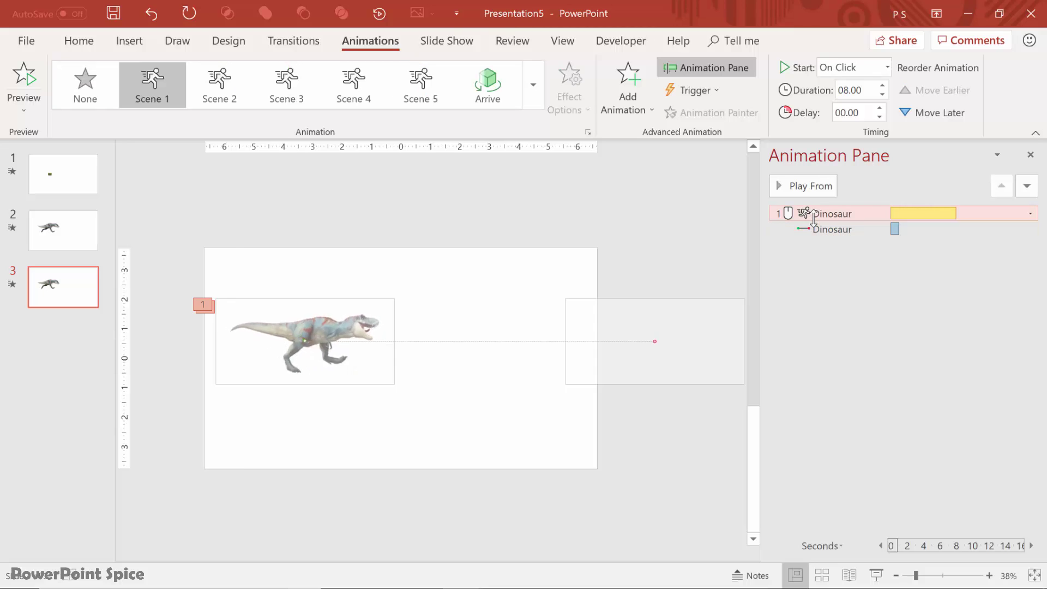
{"action": "left_click", "coordinate": [809, 186]}
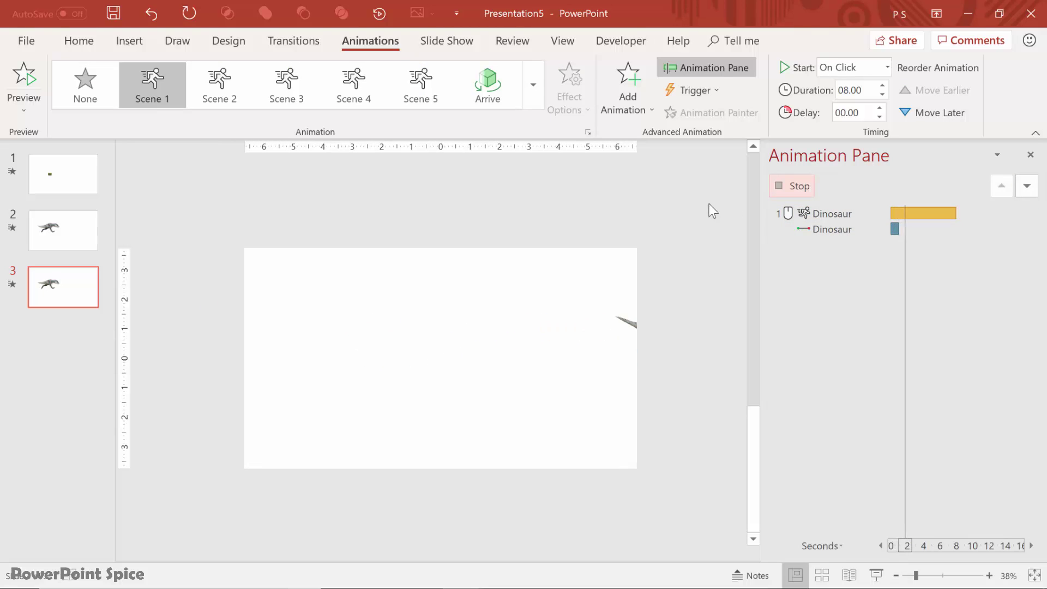
{"action": "left_click", "coordinate": [708, 201]}
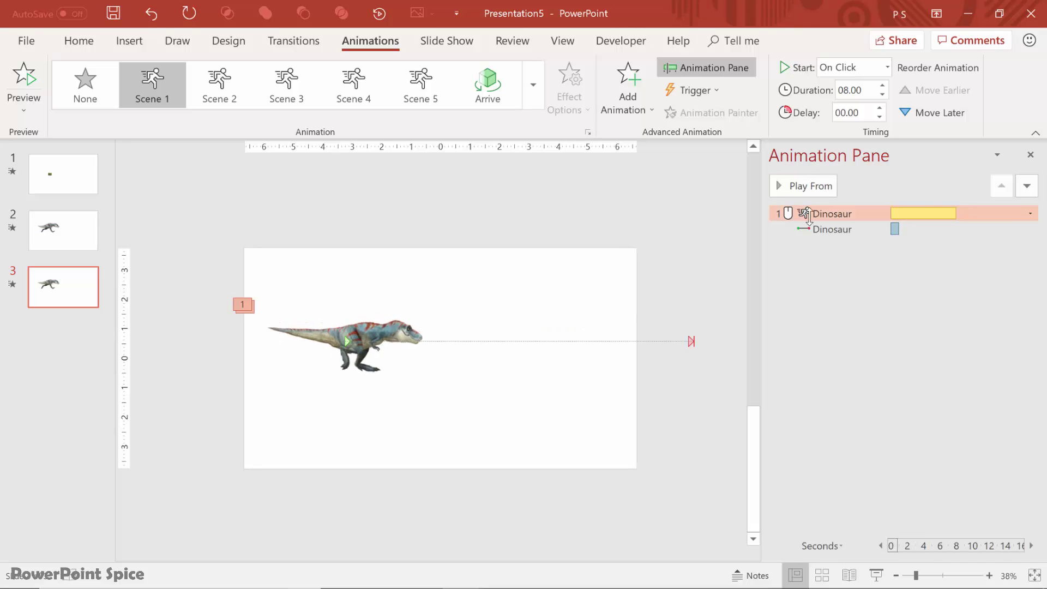
{"action": "left_click", "coordinate": [821, 229]}
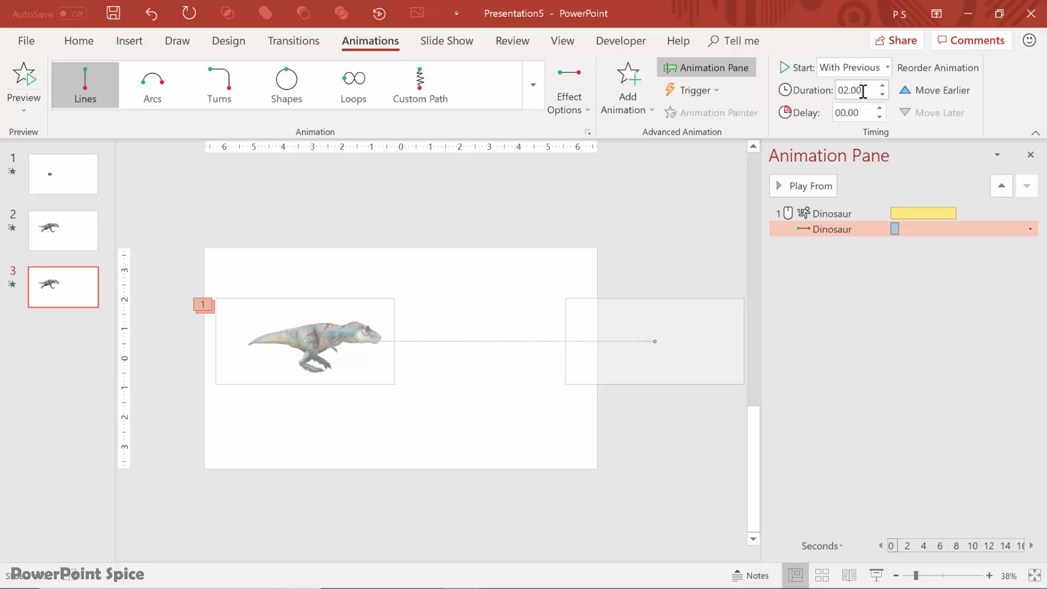
- Confirm the 2-second path, set Scene 1 to 16 seconds, and preview it
{"action": "key", "text": "Return"}
{"action": "left_click", "coordinate": [807, 215]}
{"action": "left_click", "coordinate": [810, 185]}
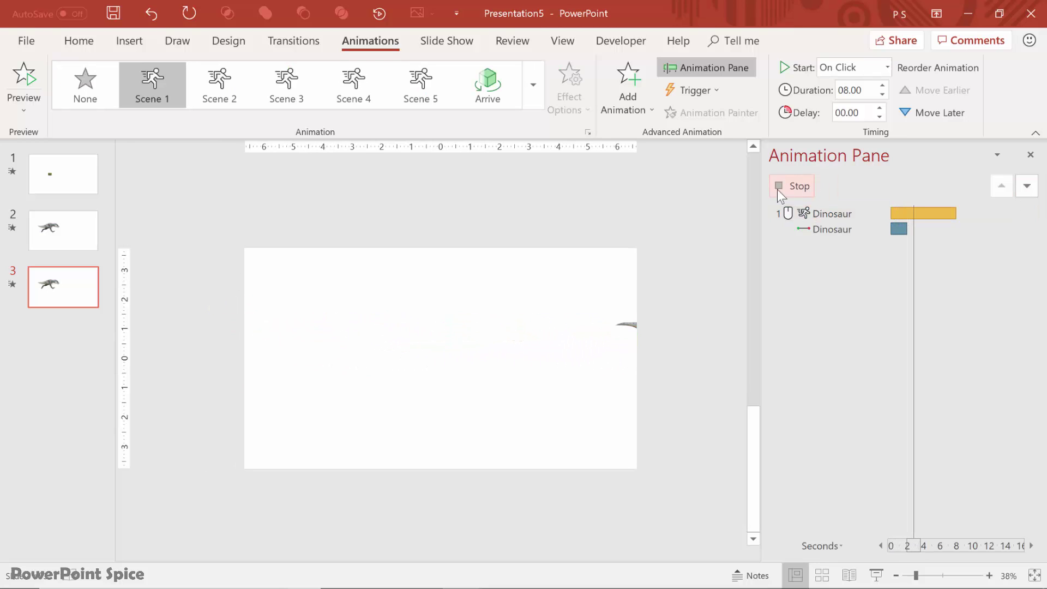
{"action": "double_click", "coordinate": [856, 90]}
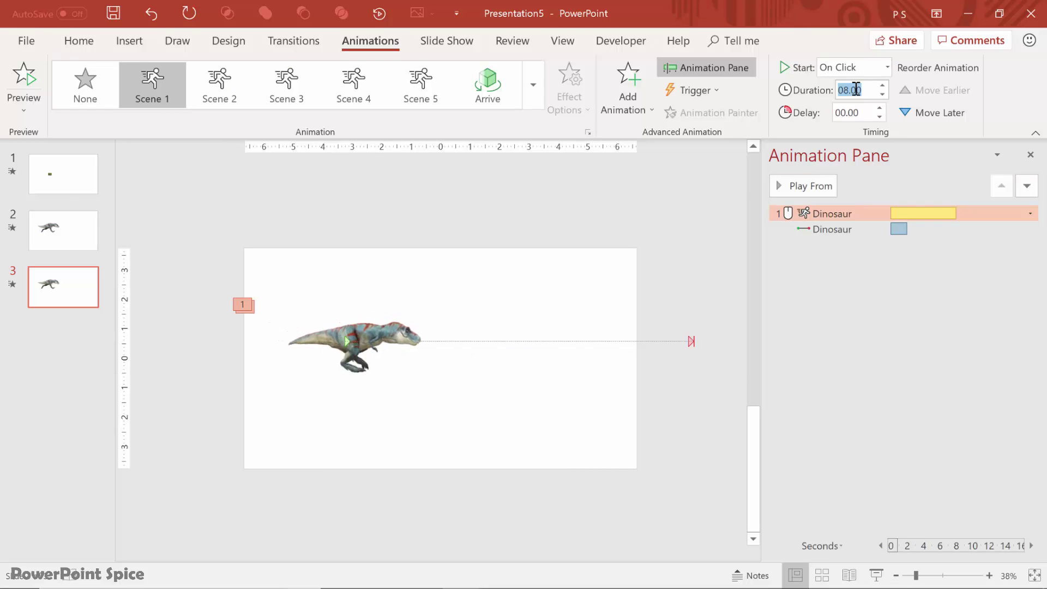
{"action": "type", "text": "16"}
{"action": "key", "text": "Return"}
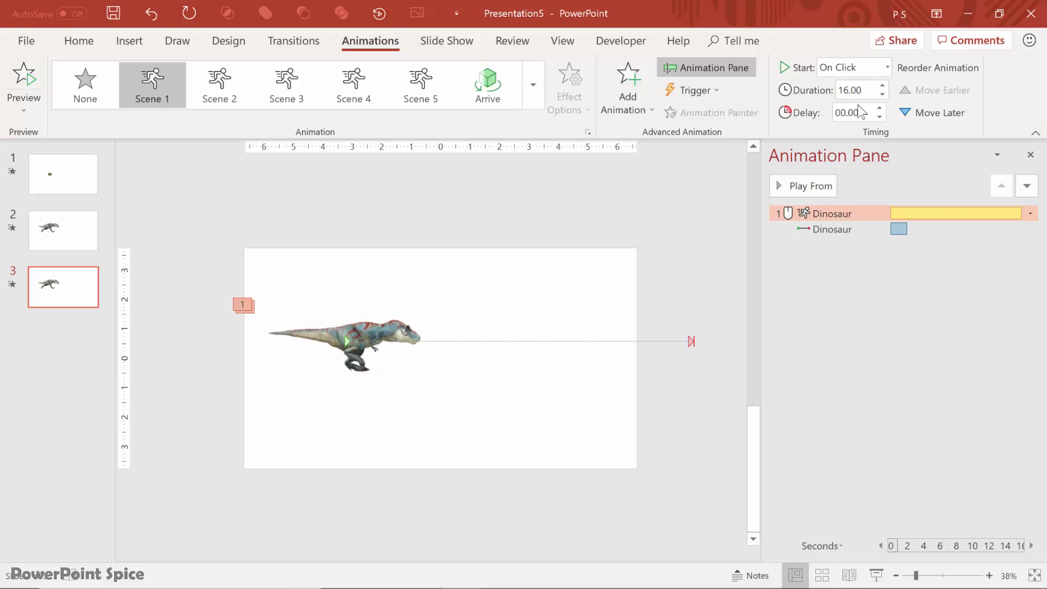
{"action": "left_click", "coordinate": [811, 186]}
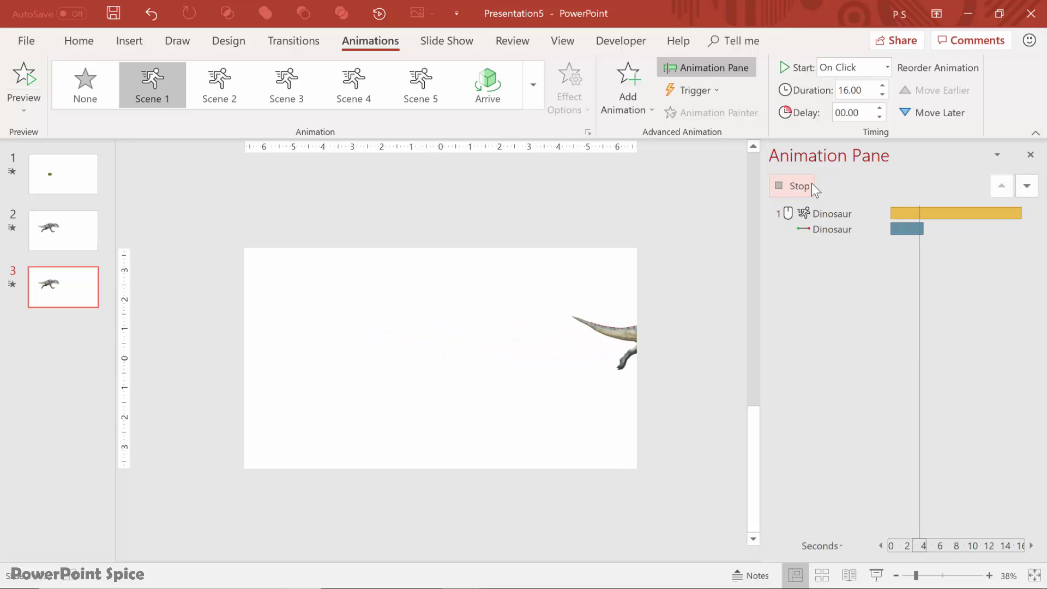
{"action": "left_click", "coordinate": [653, 215]}
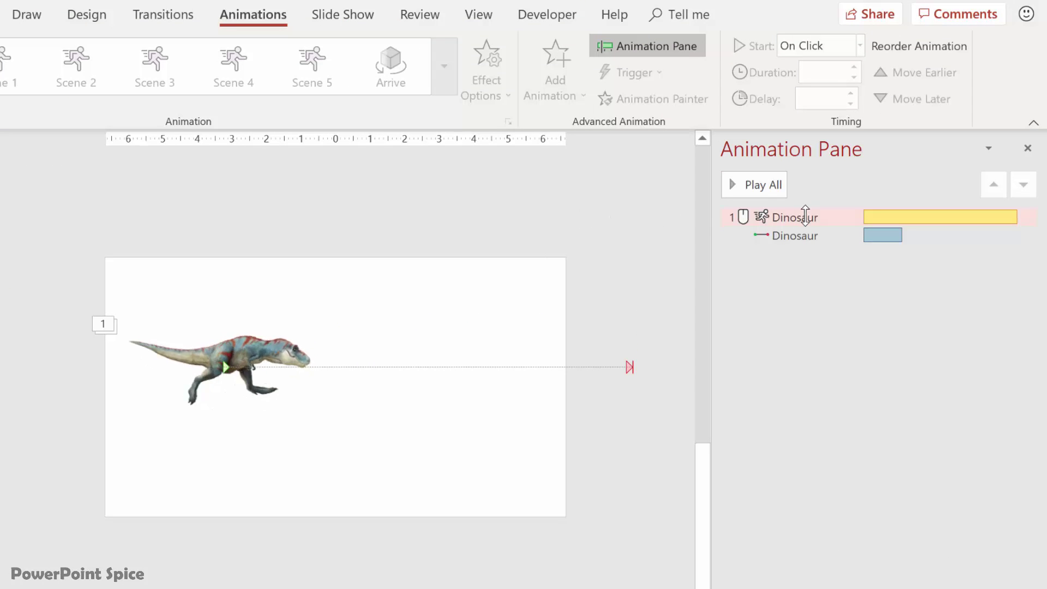
- Review the Repeat choices on the walking animation's Timing tab
{"action": "left_click", "coordinate": [785, 217]}
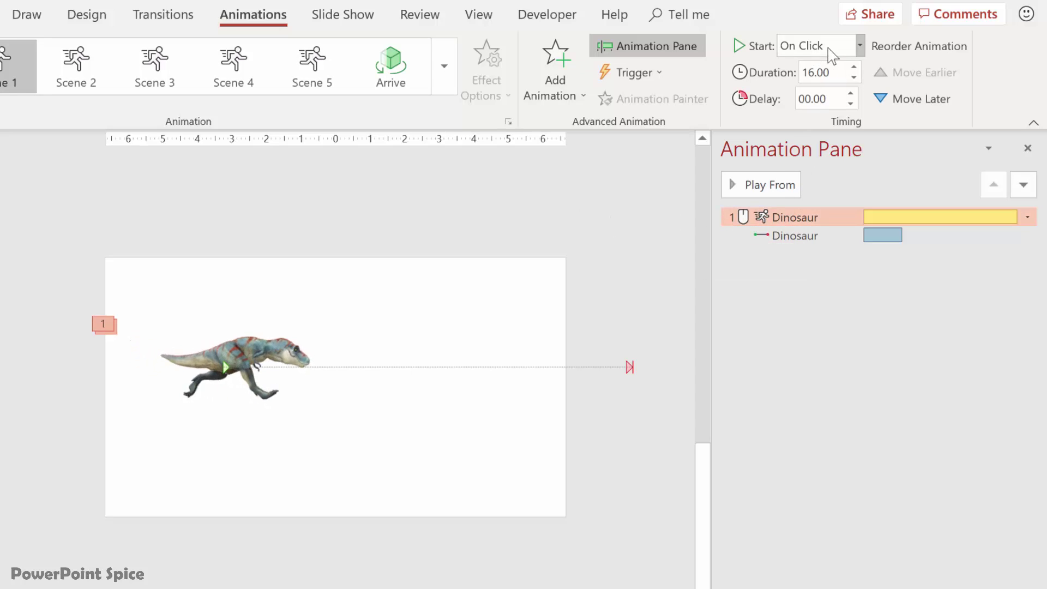
{"action": "left_click", "coordinate": [838, 71]}
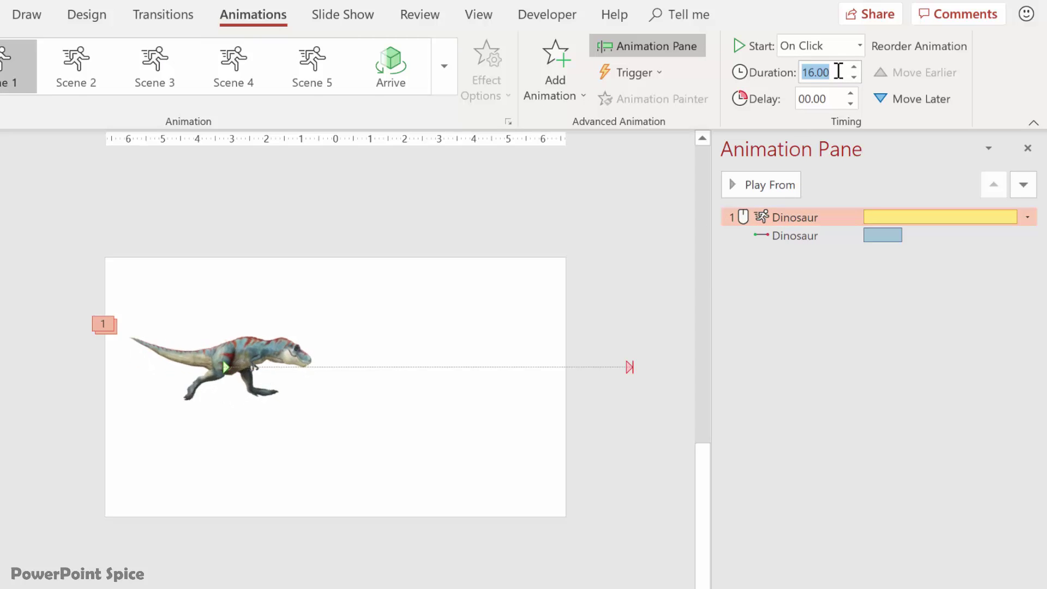
{"action": "left_click", "coordinate": [508, 122]}
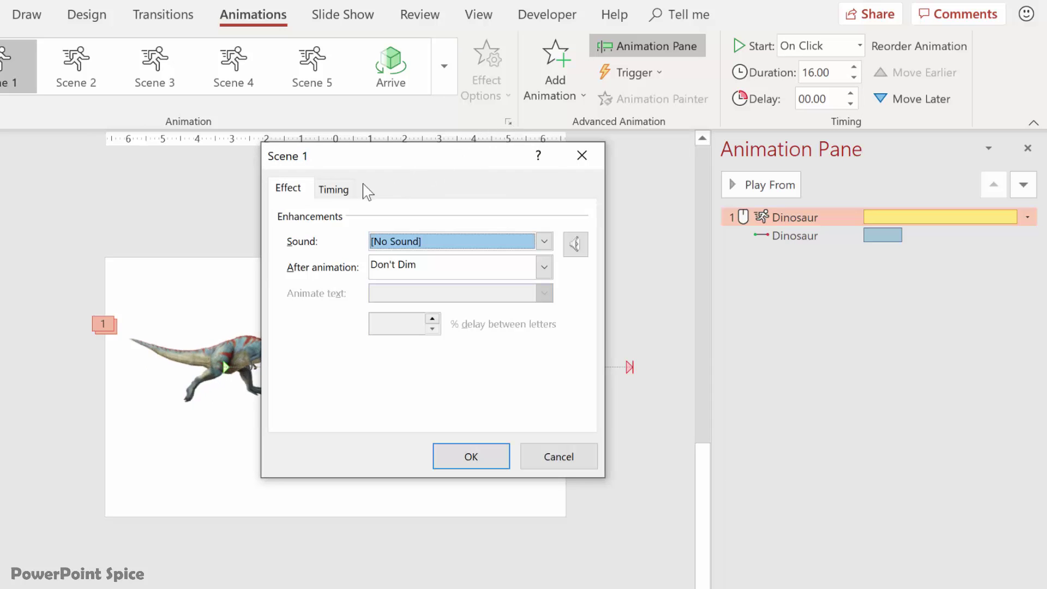
{"action": "left_click", "coordinate": [334, 190]}
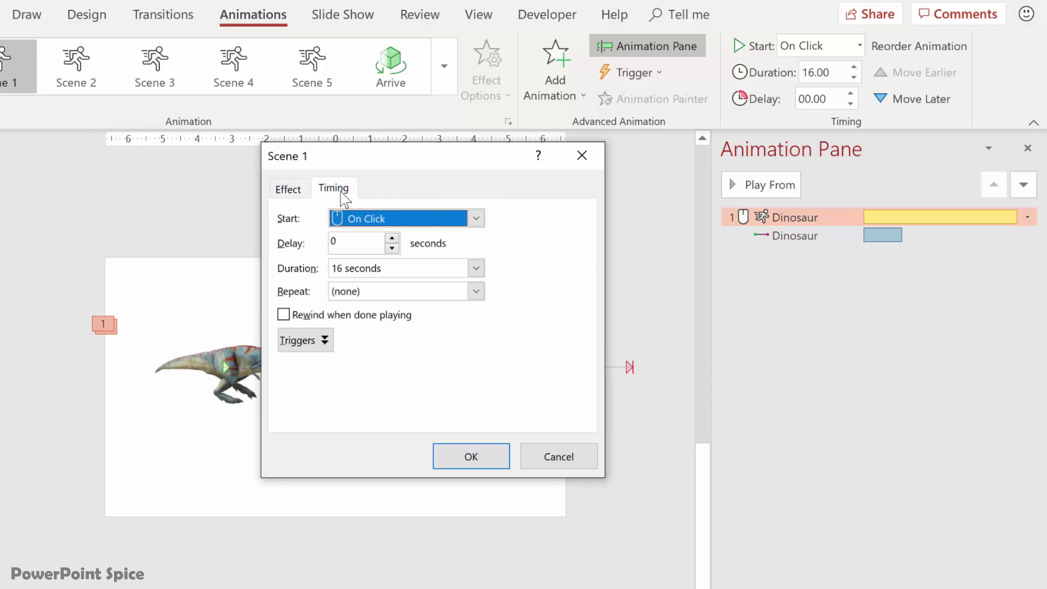
{"action": "left_click", "coordinate": [364, 296]}
{"action": "left_click", "coordinate": [476, 292]}
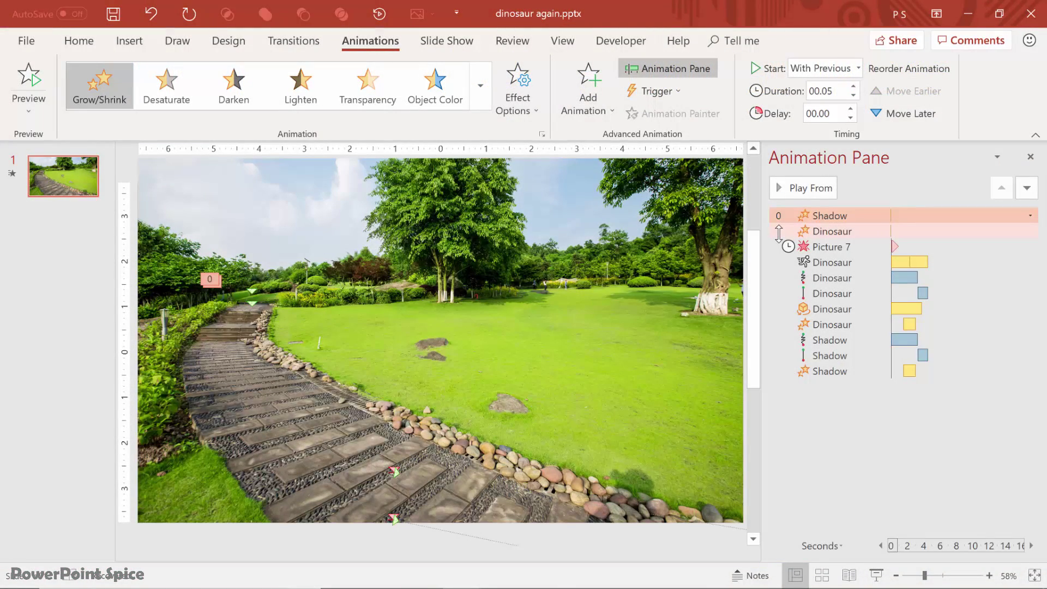
- Review the dinosaur's Grow/Shrink effect settings and accept them
{"action": "left_click", "coordinate": [779, 232]}
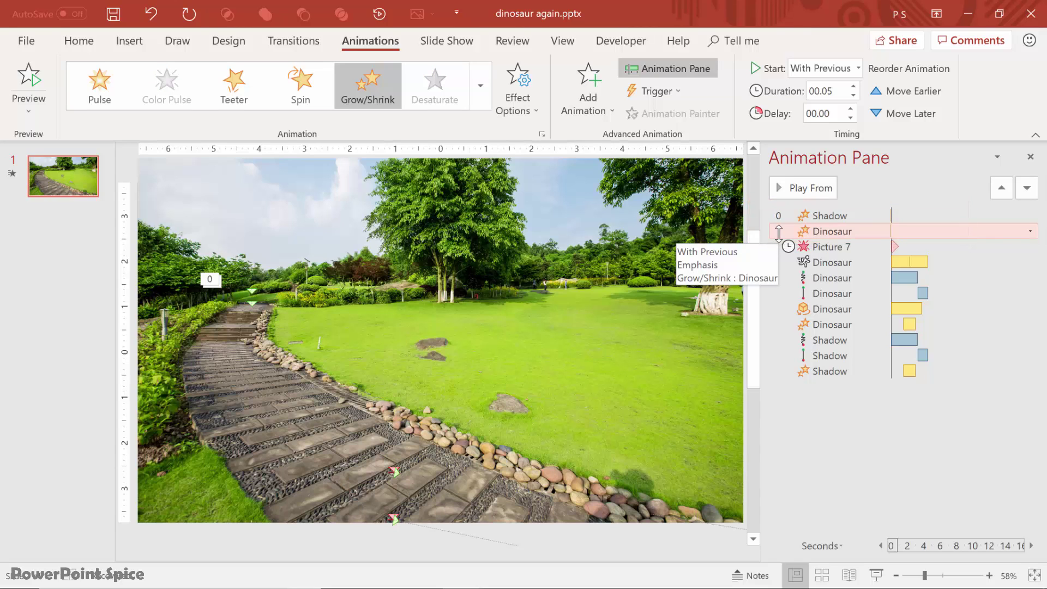
{"action": "left_click", "coordinate": [542, 134]}
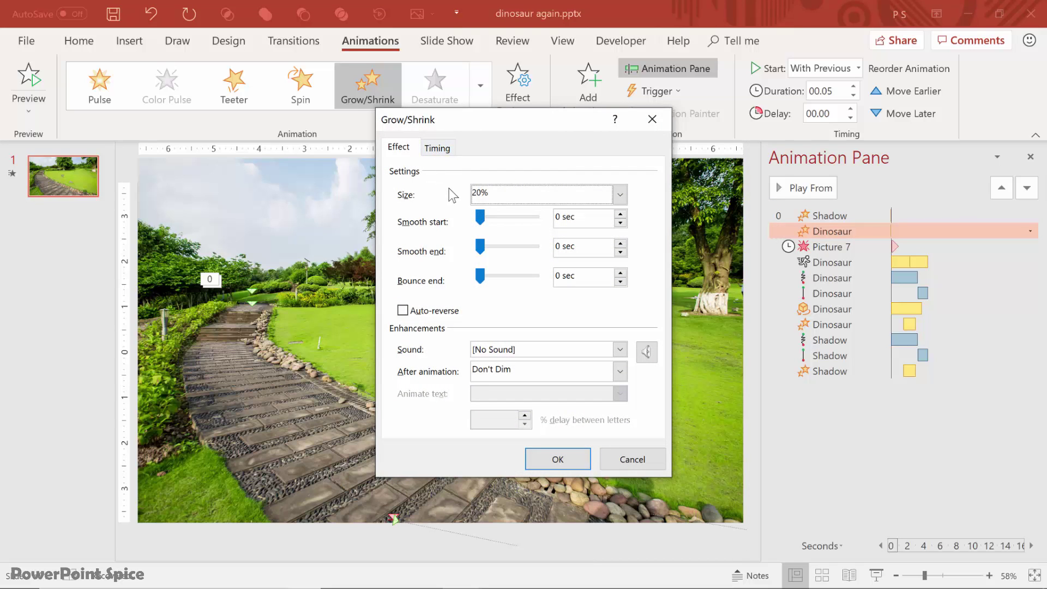
{"action": "left_click", "coordinate": [555, 459]}
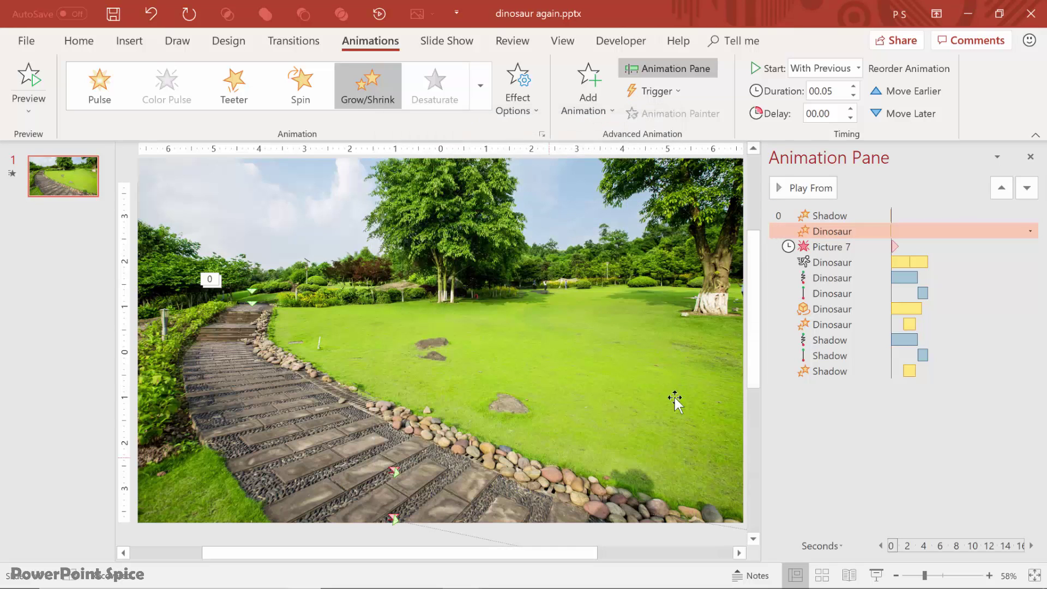
- Drag the Picture 7 park photo right to reveal the dinosaur beneath
{"action": "left_click", "coordinate": [775, 246]}
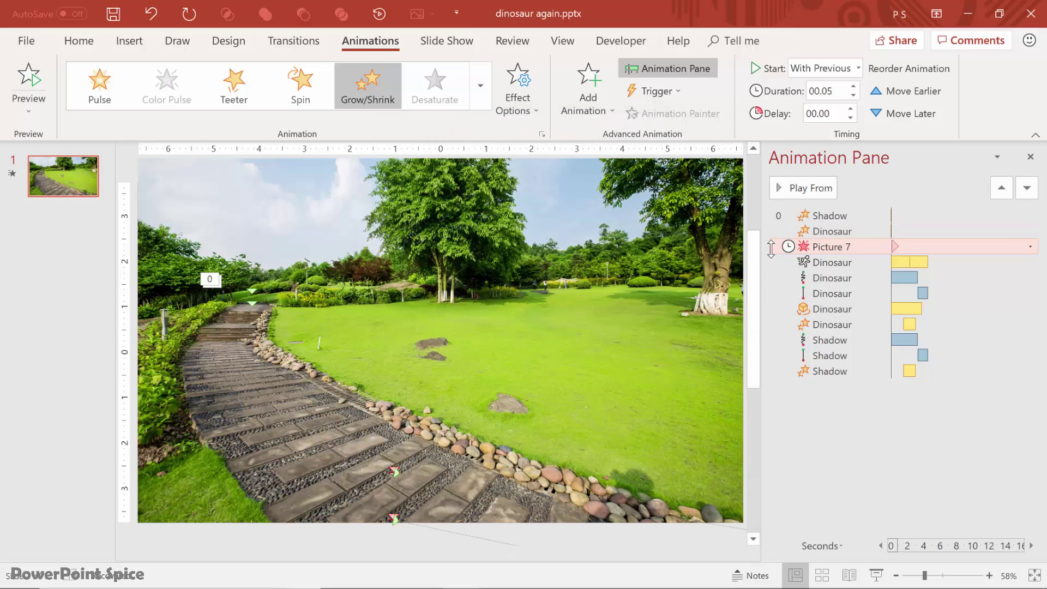
{"action": "left_click_drag", "start_coordinate": [239, 254], "coordinate": [483, 292]}
{"action": "left_click", "coordinate": [779, 262]}
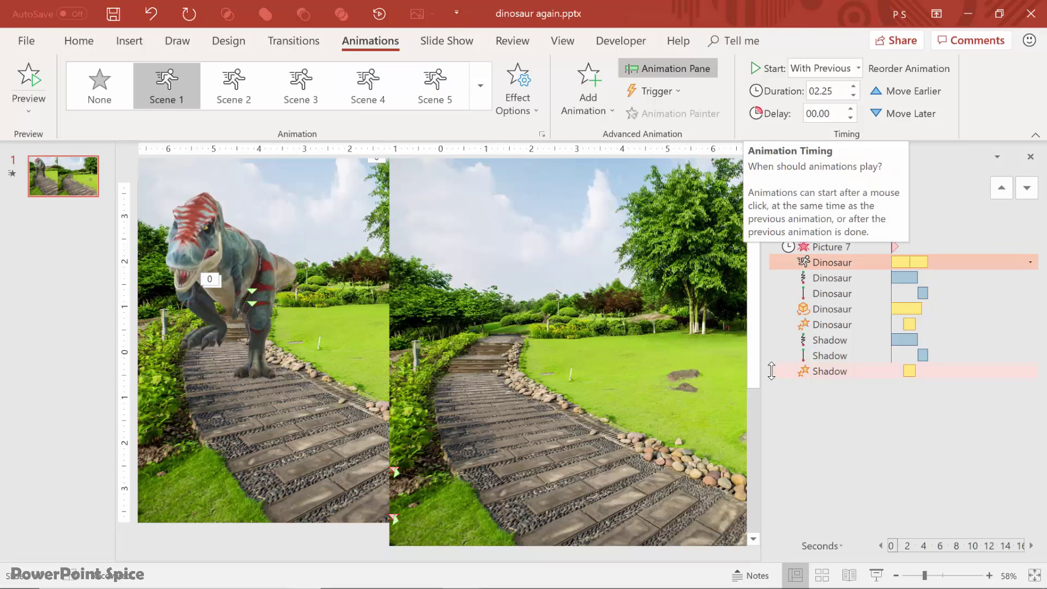
- Inspect the dinosaur's and shadow's custom and straight-line motion paths, then select the model and photo
{"action": "left_click", "coordinate": [791, 278]}
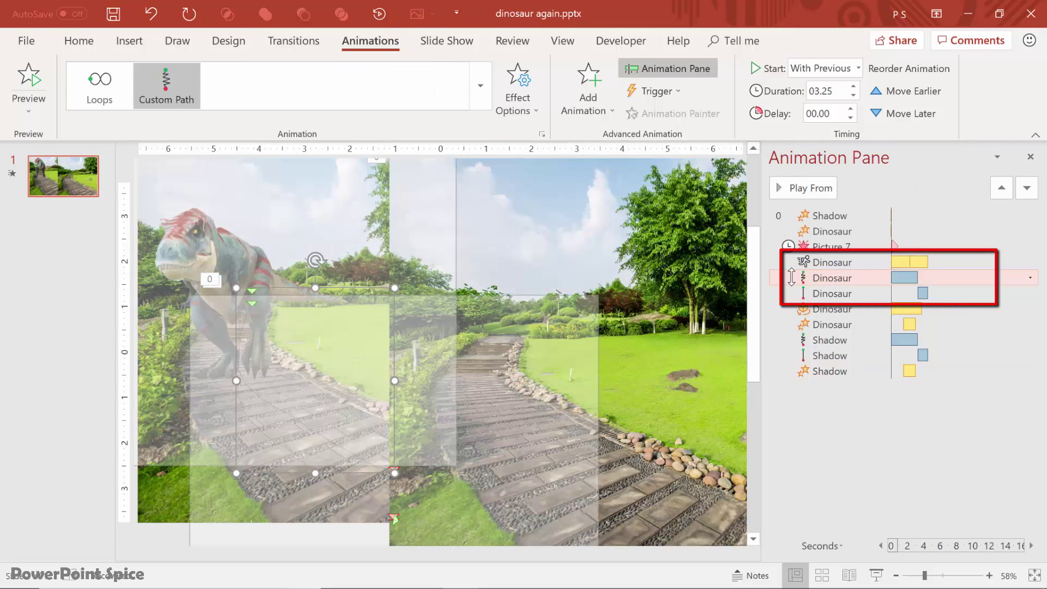
{"action": "left_click", "coordinate": [804, 293]}
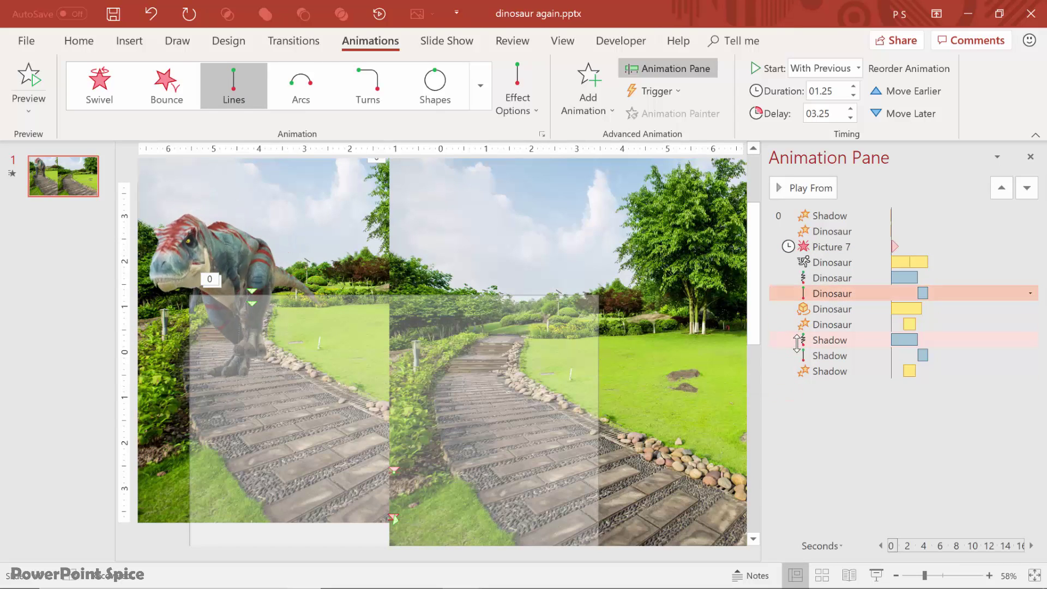
{"action": "left_click", "coordinate": [798, 339]}
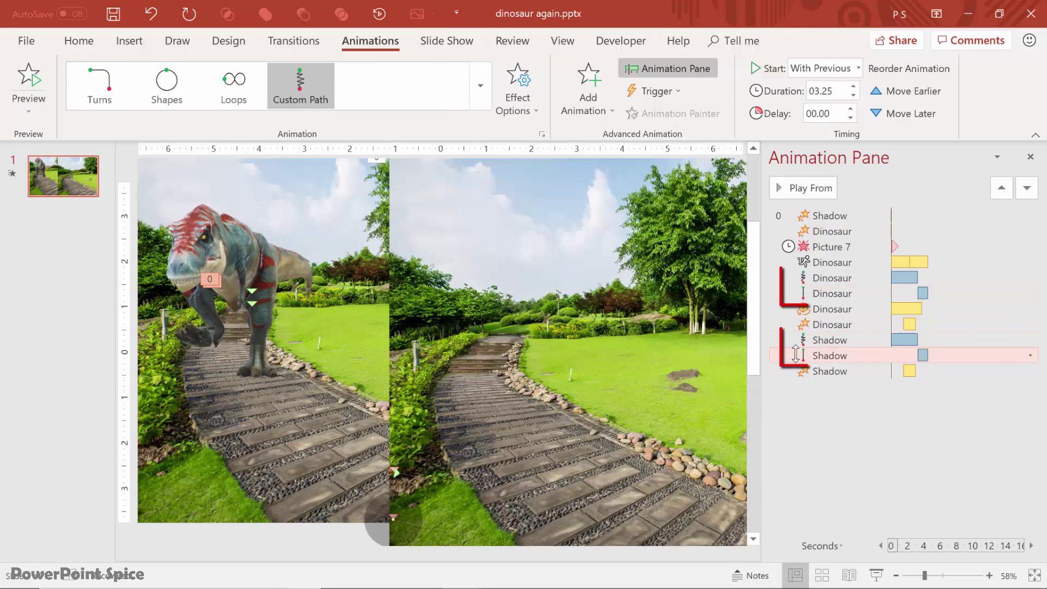
{"action": "left_click", "coordinate": [796, 355]}
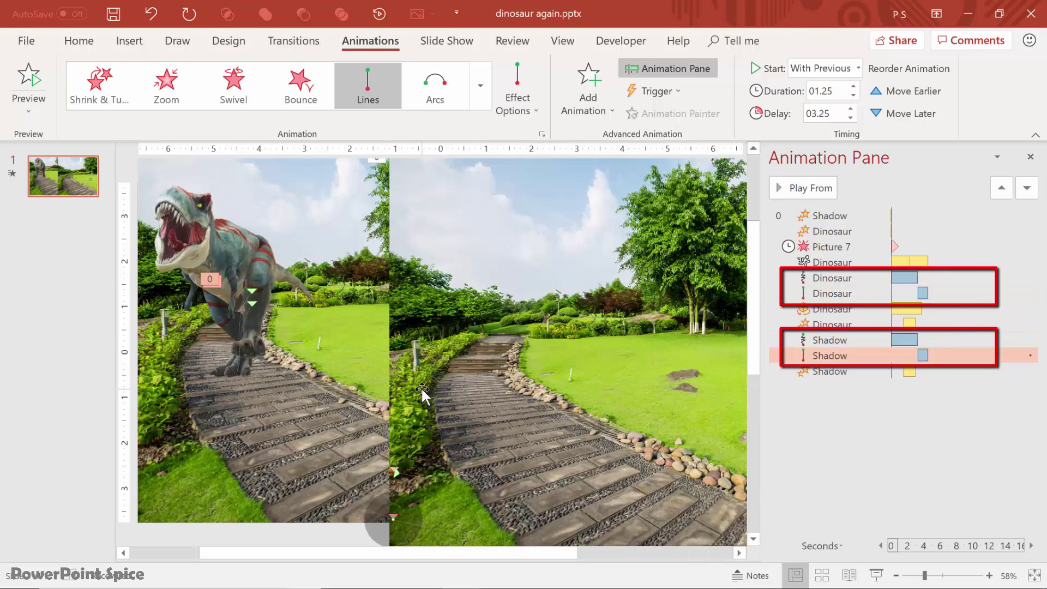
{"action": "left_click", "coordinate": [510, 377]}
{"action": "left_click", "coordinate": [728, 261]}
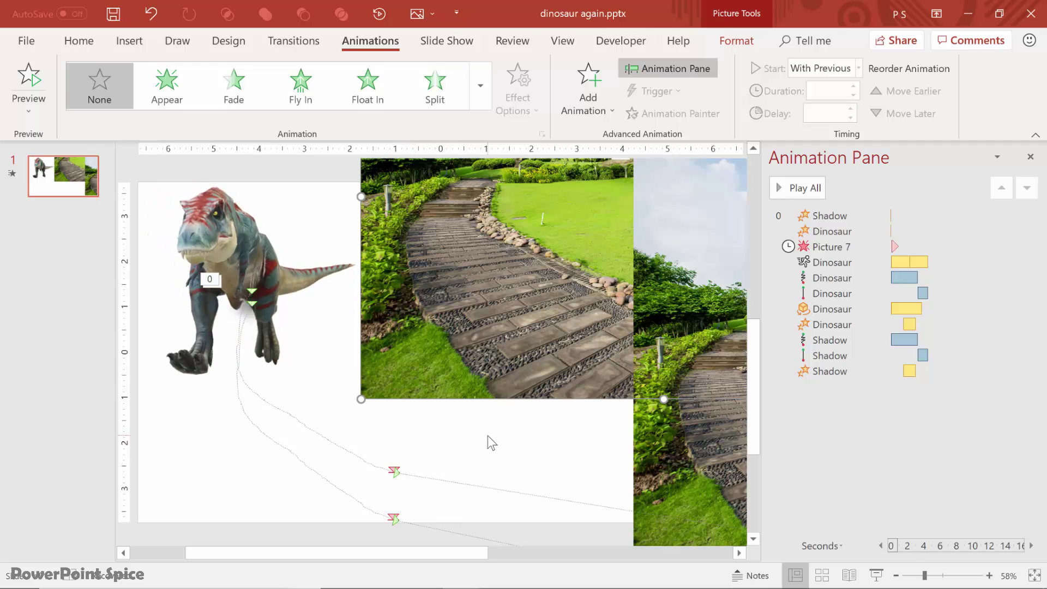
- Open and close the Turntable settings, then select the Dinosaur and Shadow Grow/Shrink effects
{"action": "left_click", "coordinate": [825, 308]}
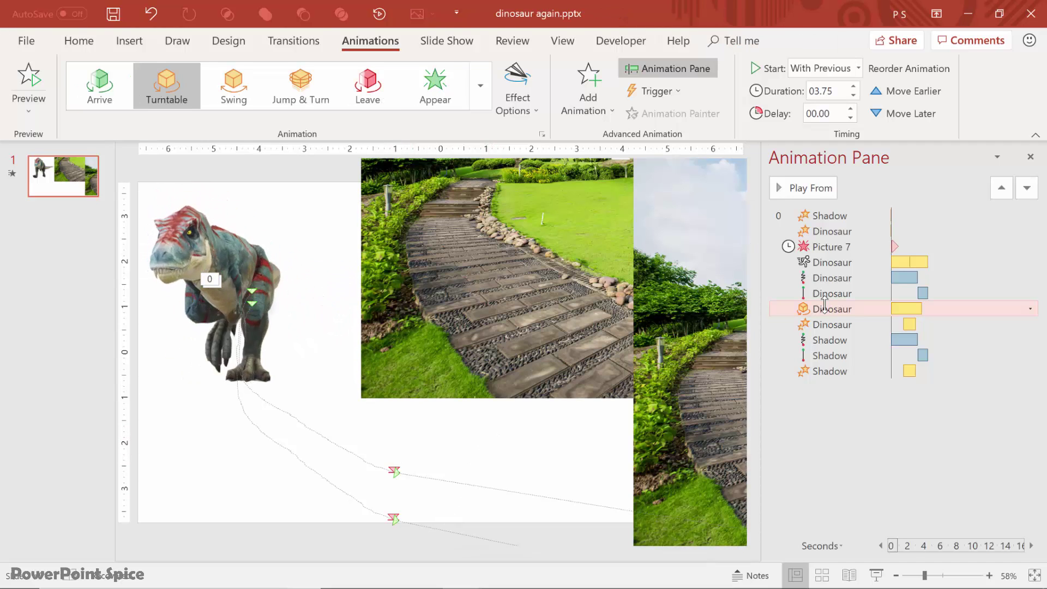
{"action": "double_click", "coordinate": [825, 307]}
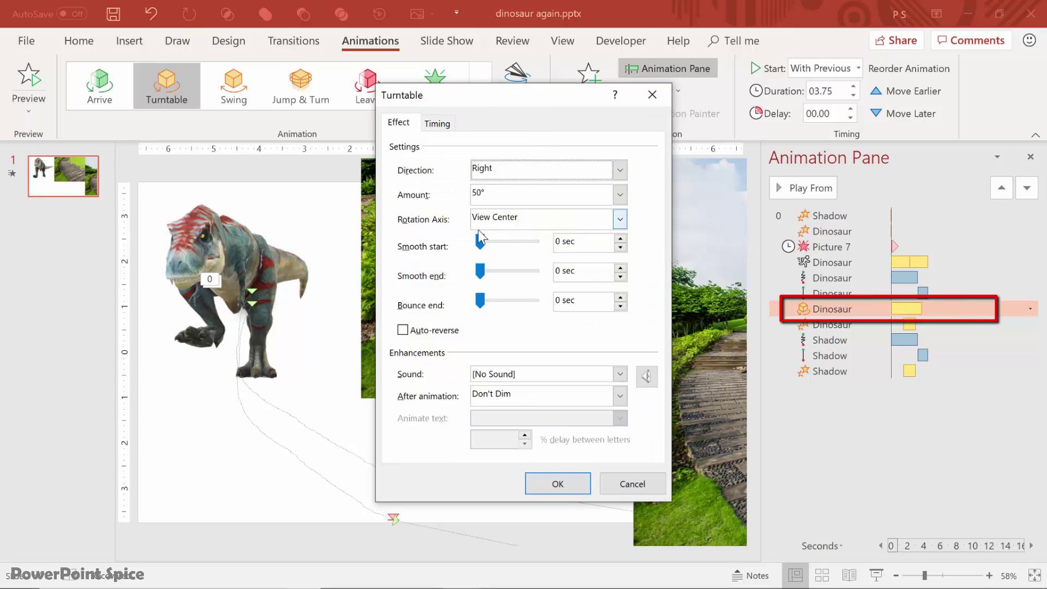
{"action": "left_click", "coordinate": [653, 95]}
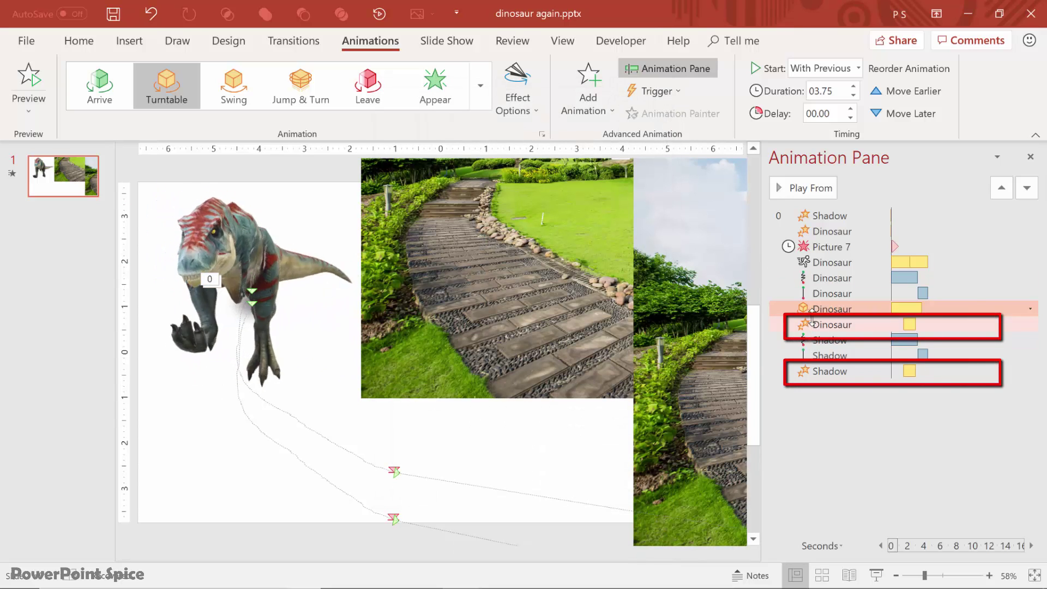
{"action": "left_click", "coordinate": [812, 323]}
{"action": "left_click", "coordinate": [821, 371], "text": "ctrl"}
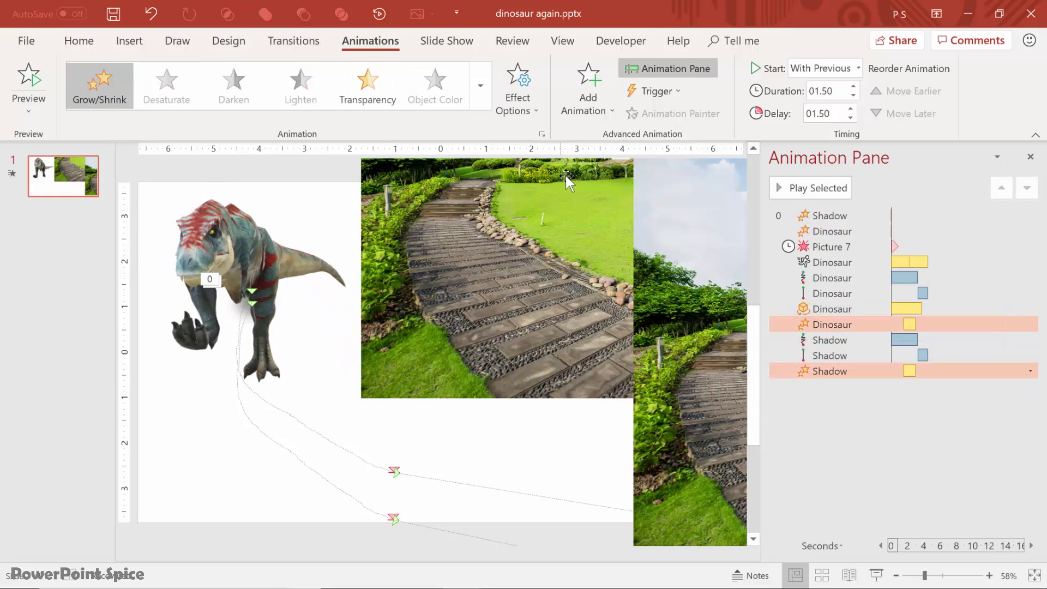
- Move Picture 7, the park path photo, so it covers the whole slide
{"action": "left_click", "coordinate": [842, 395]}
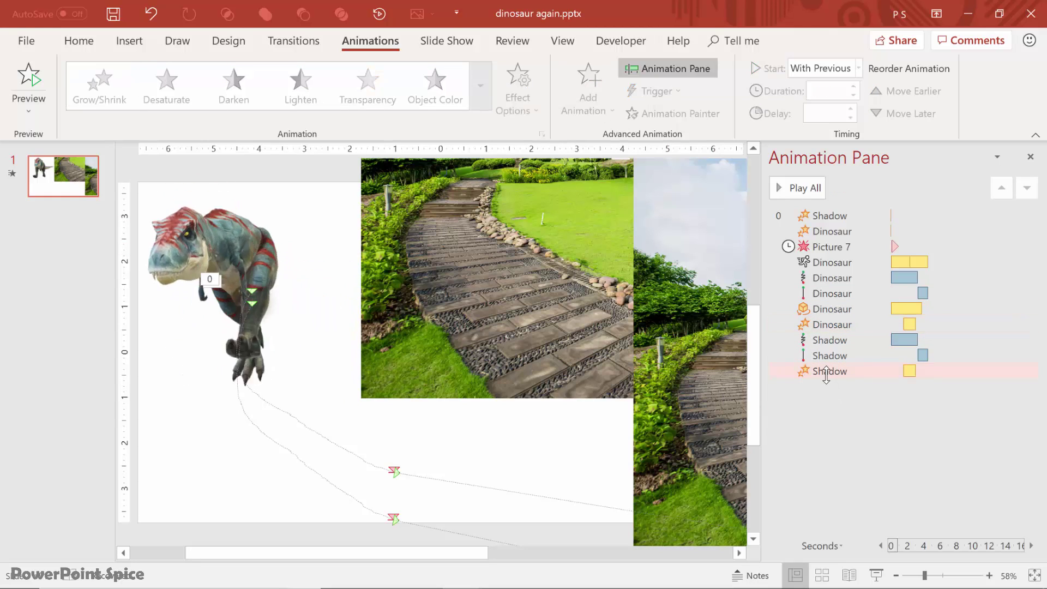
{"action": "left_click", "coordinate": [515, 418]}
{"action": "left_click", "coordinate": [514, 417]}
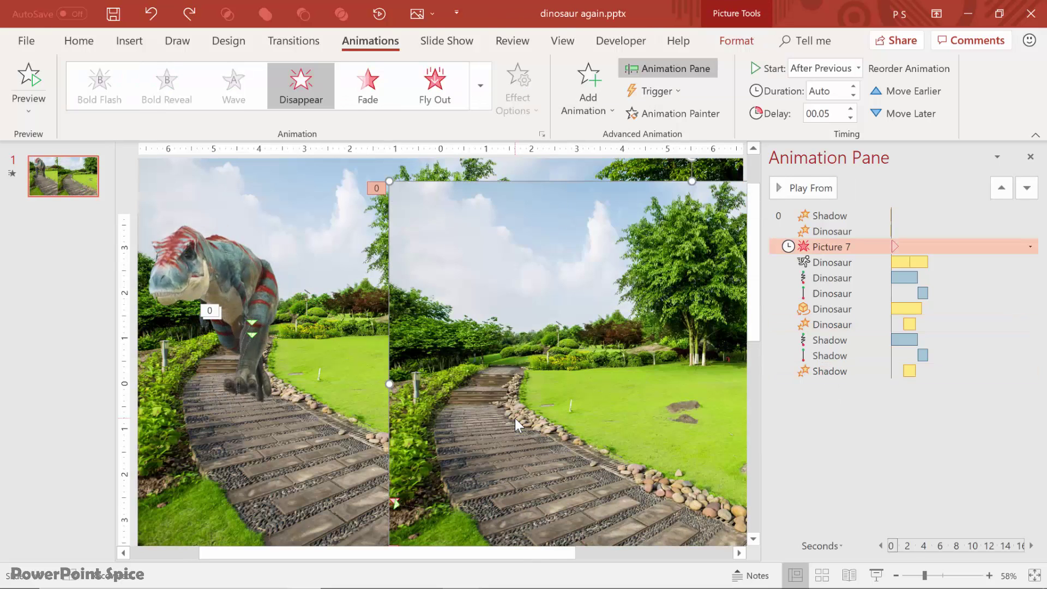
{"action": "left_click_drag", "start_coordinate": [515, 418], "coordinate": [263, 395]}
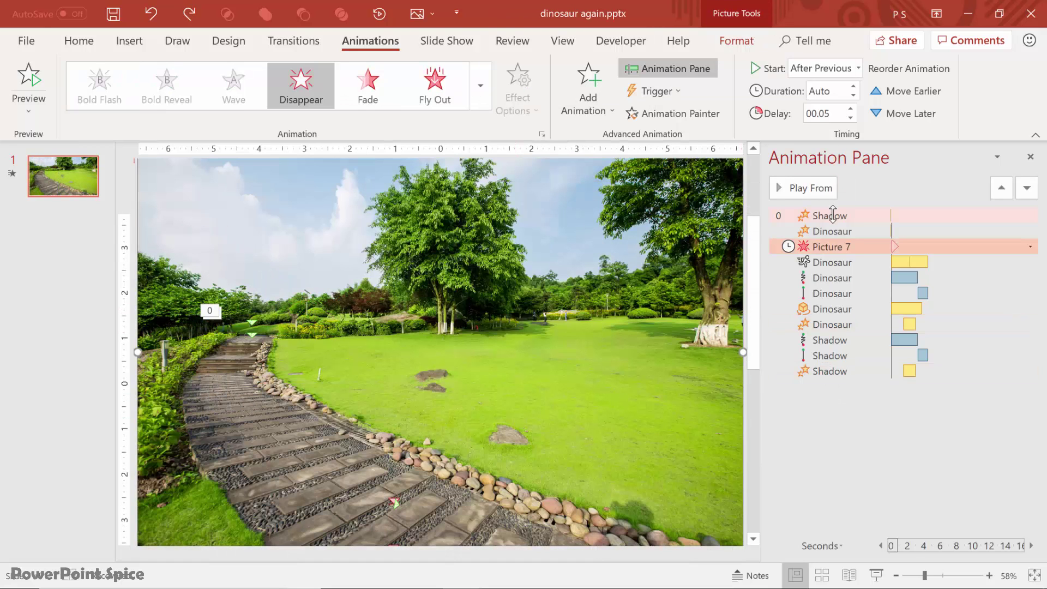
- Preview the dinosaur walking down the path, starting from the first Shadow effect
{"action": "left_click", "coordinate": [829, 216]}
{"action": "left_click", "coordinate": [812, 187]}
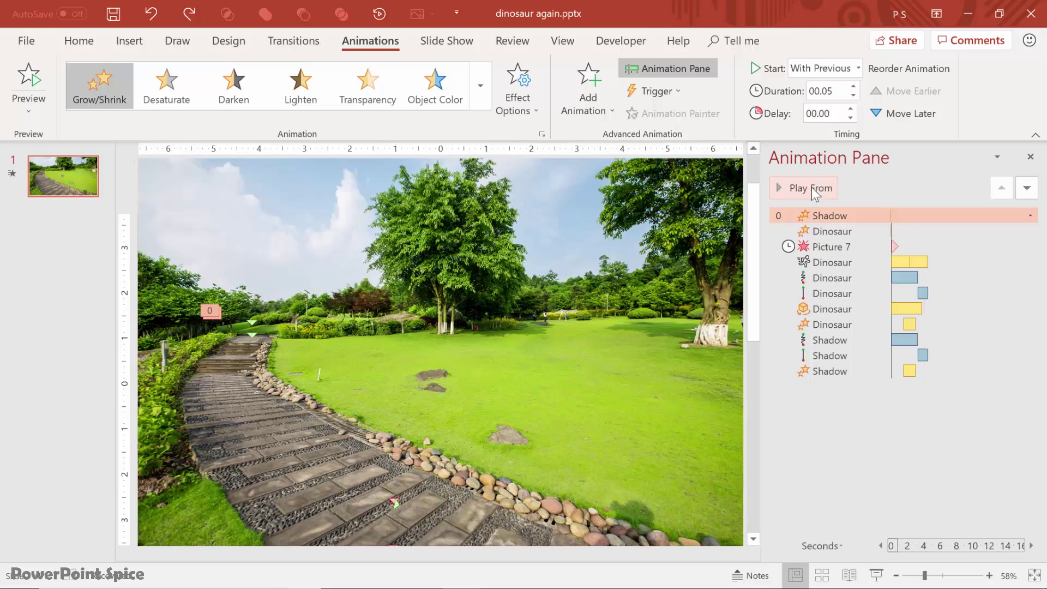
{"action": "left_click", "coordinate": [811, 188]}
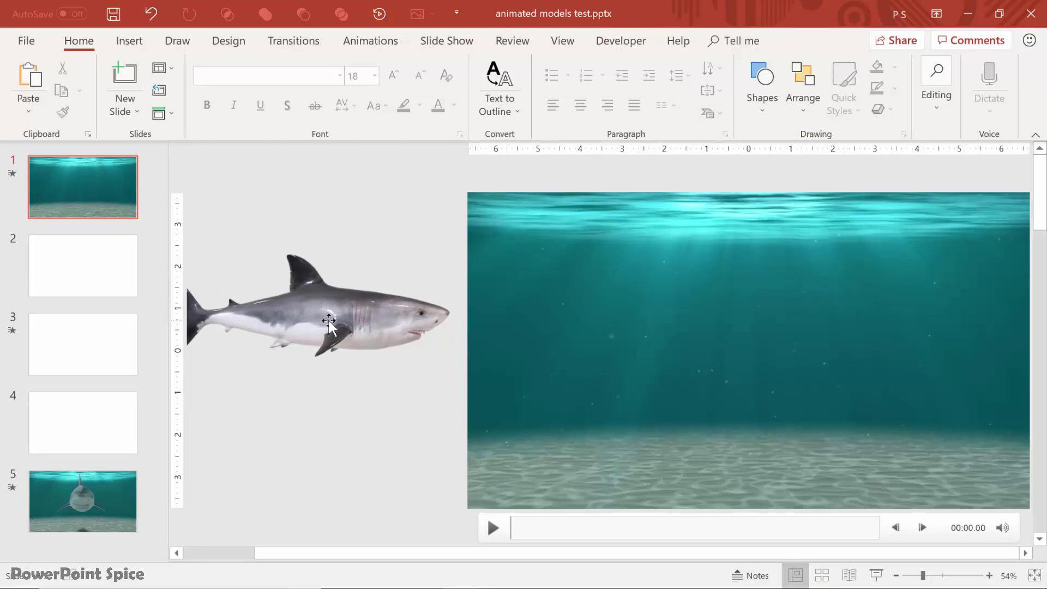
- Drag the 3D shark model from beside the slide onto the underwater video on slide 1
{"action": "left_click", "coordinate": [328, 319]}
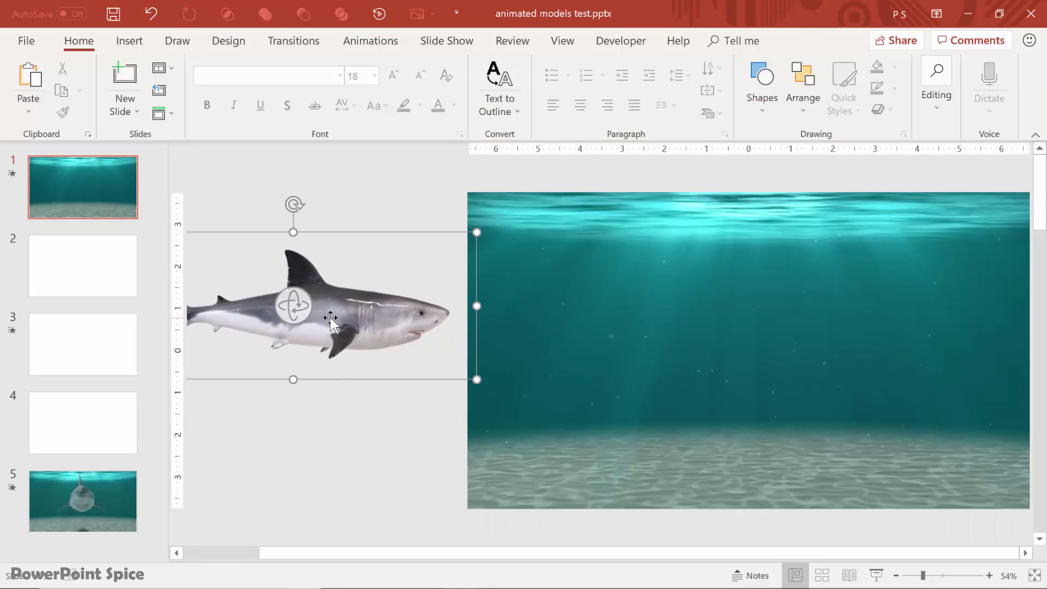
{"action": "left_click_drag", "start_coordinate": [328, 319], "coordinate": [812, 352]}
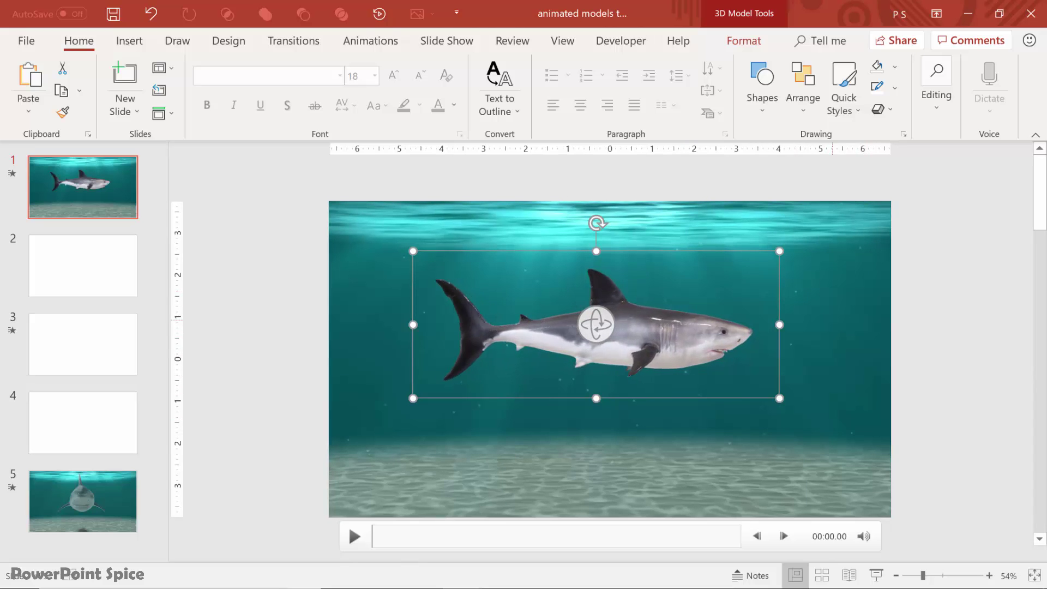
{"action": "left_click", "coordinate": [249, 422]}
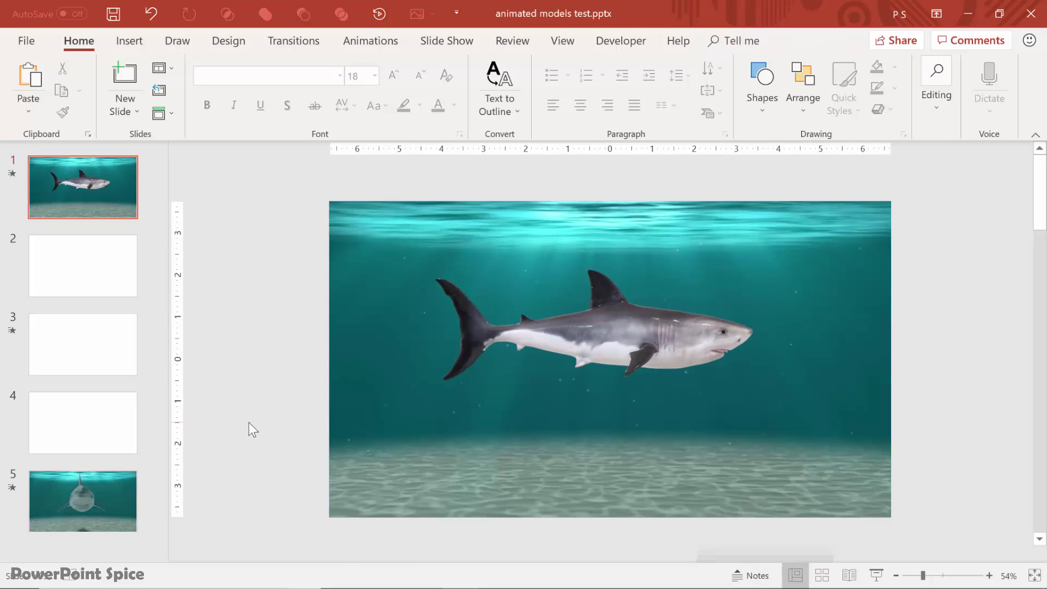
- Paste the rectangle onto the shark slide and set its fill transparency to 51%
{"action": "key", "text": "ctrl+v"}
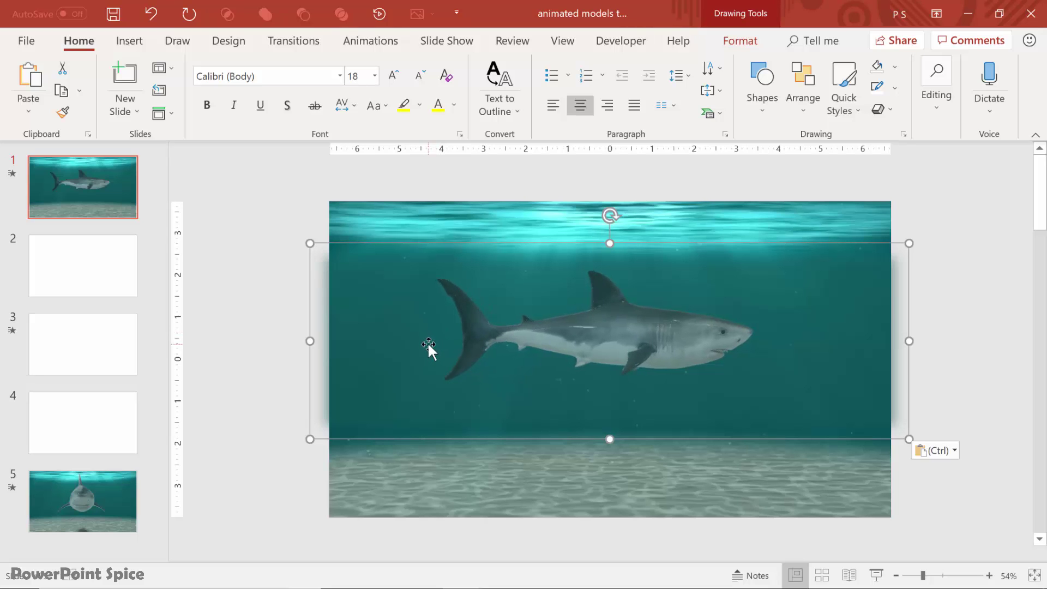
{"action": "left_click_drag", "start_coordinate": [426, 345], "coordinate": [377, 348]}
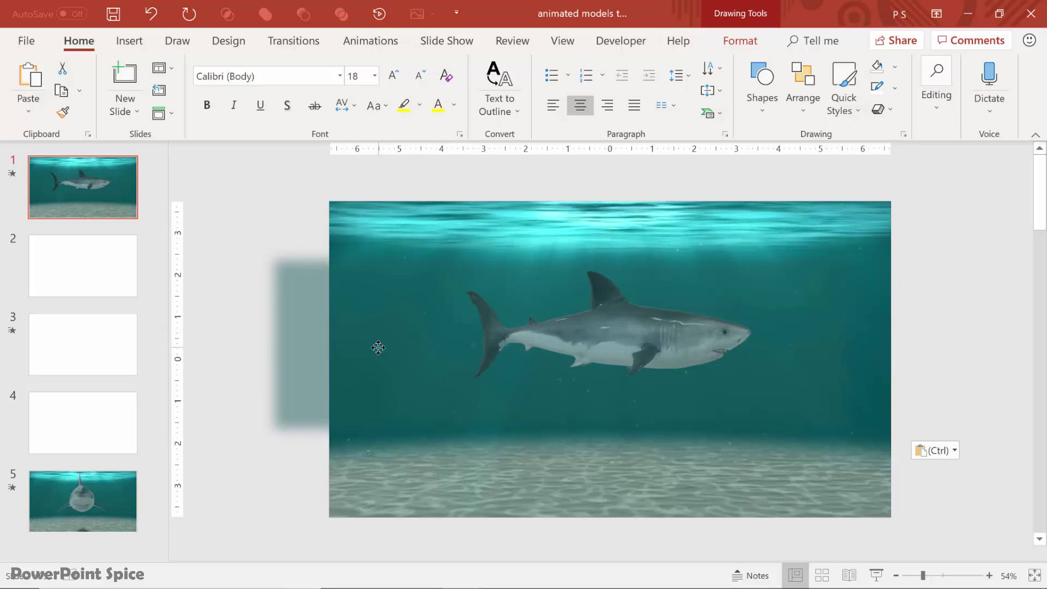
{"action": "left_click", "coordinate": [741, 41]}
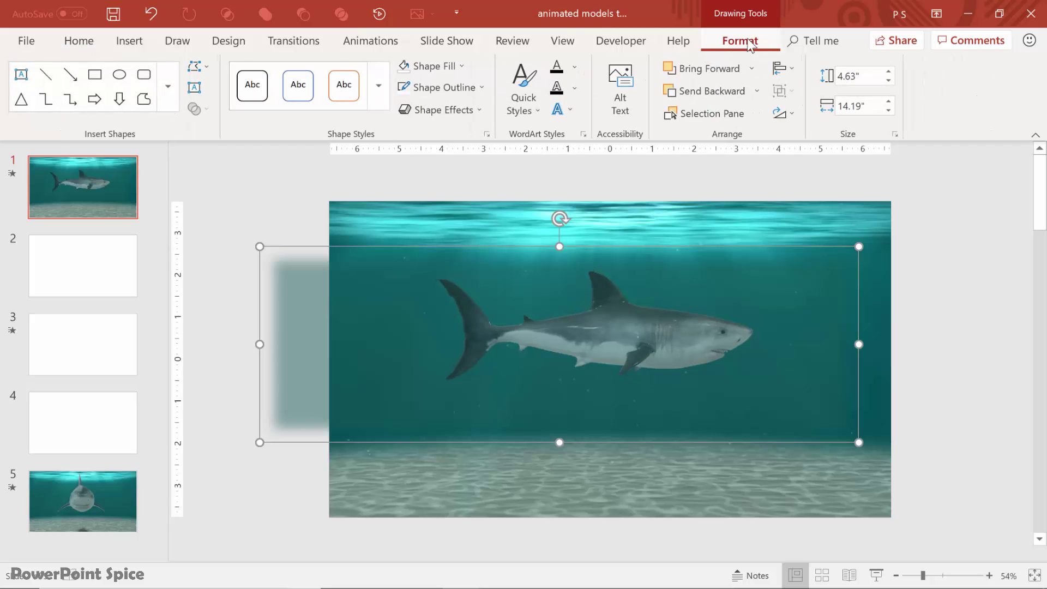
{"action": "left_click", "coordinate": [487, 134]}
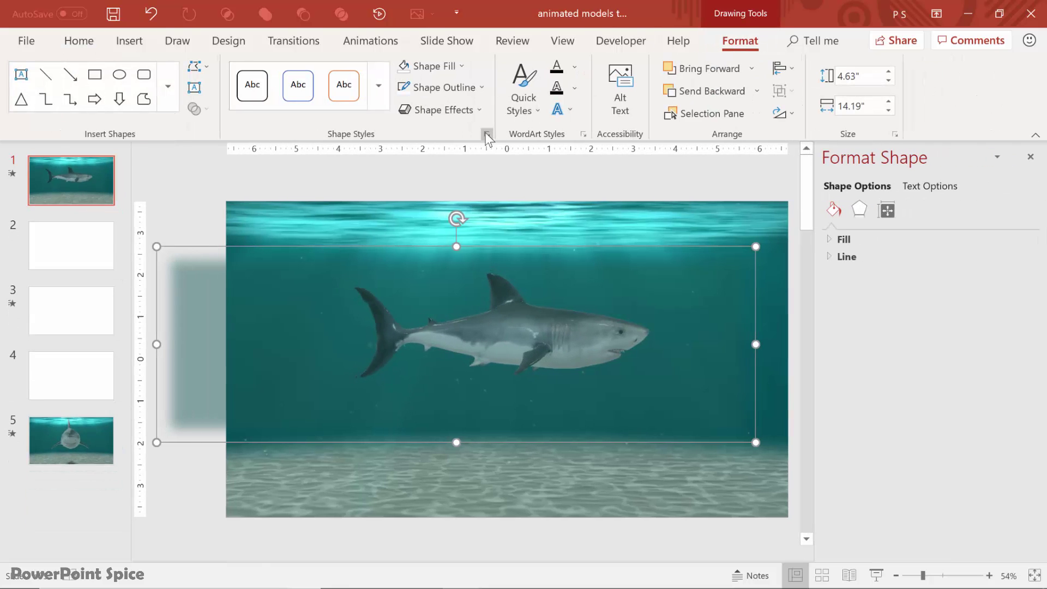
{"action": "left_click", "coordinate": [845, 240]}
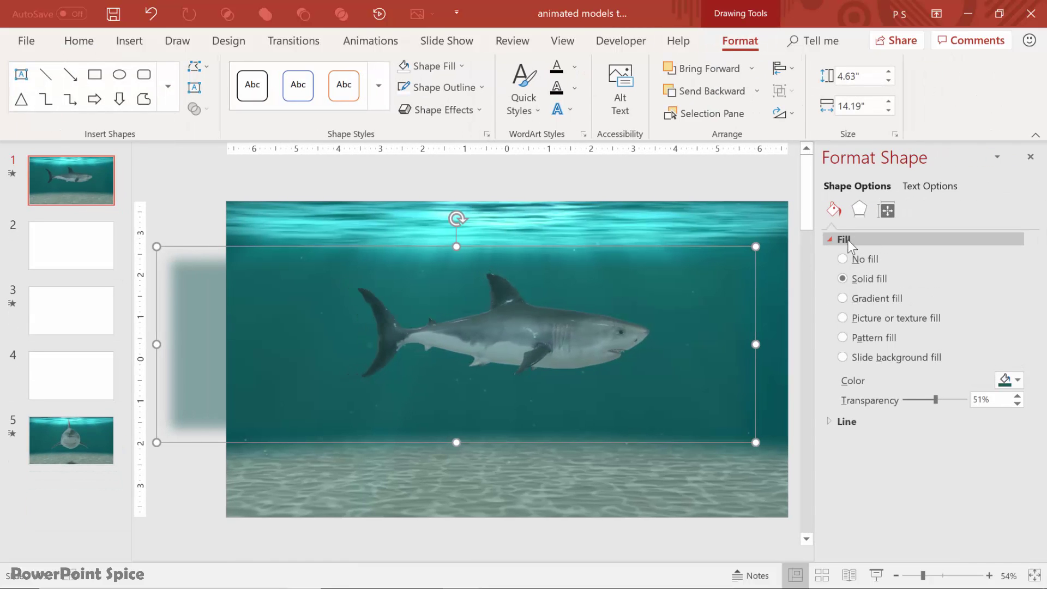
- Give the rectangle 25 pt soft edges and centre it across the slide
{"action": "left_click", "coordinate": [859, 210]}
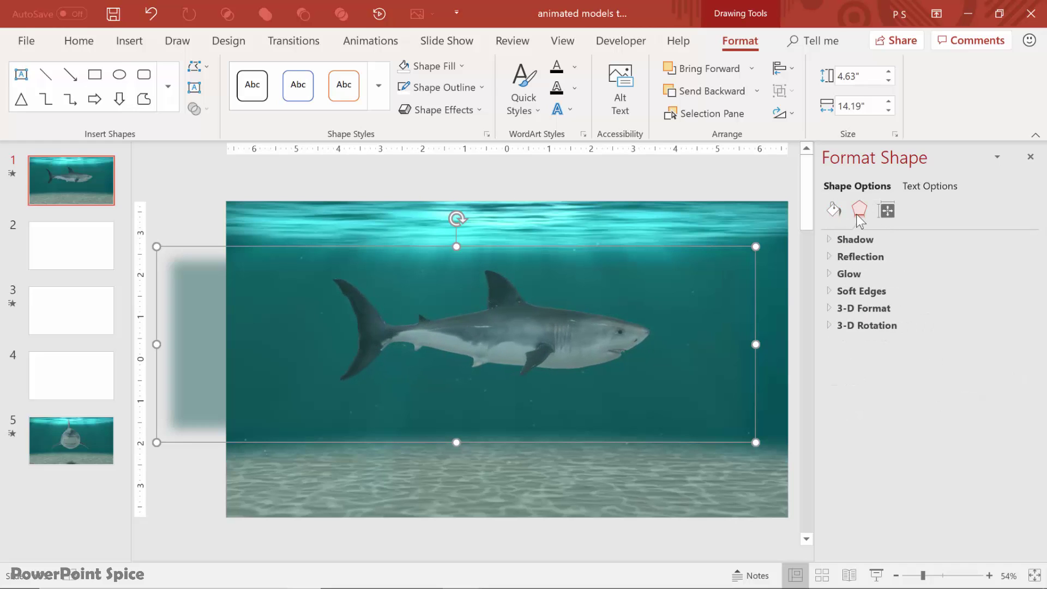
{"action": "left_click", "coordinate": [845, 291]}
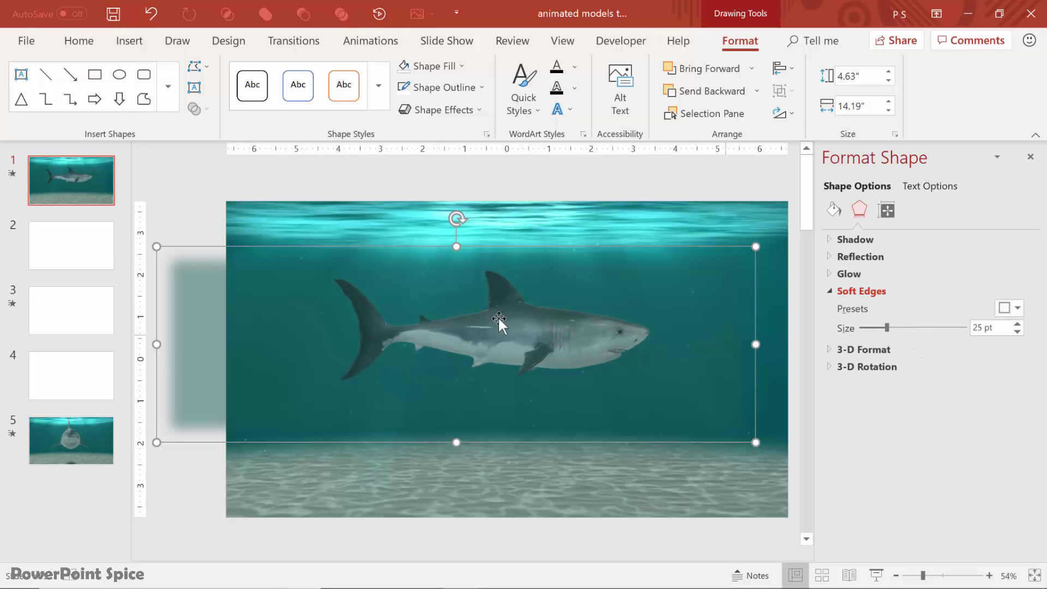
{"action": "left_click_drag", "start_coordinate": [355, 357], "coordinate": [385, 351]}
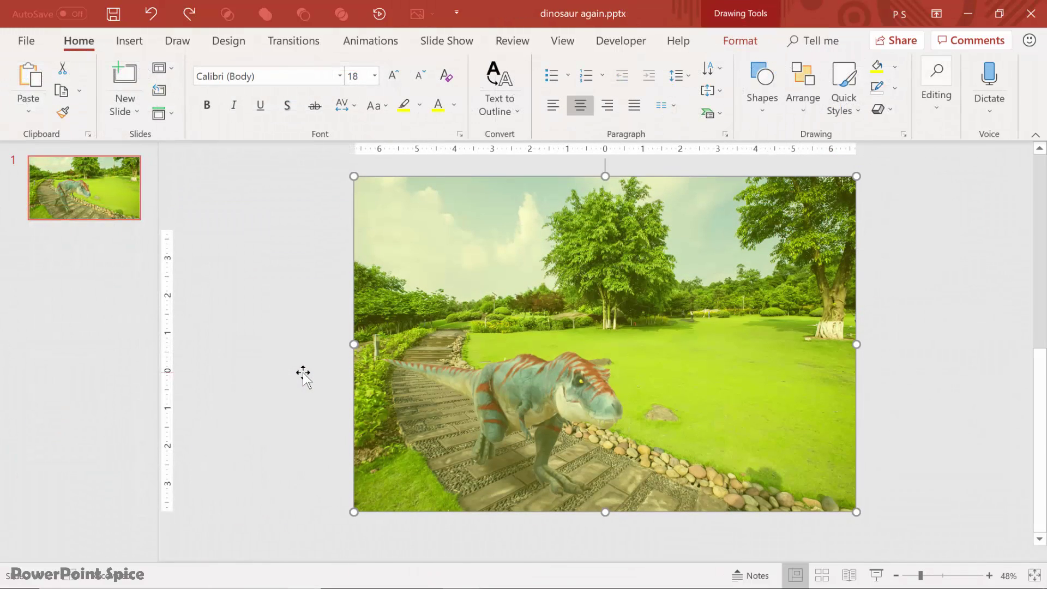
- Drag the yellow-green translucent rectangle off the park slide and delete it
{"action": "left_click", "coordinate": [303, 376]}
{"action": "left_click", "coordinate": [246, 392]}
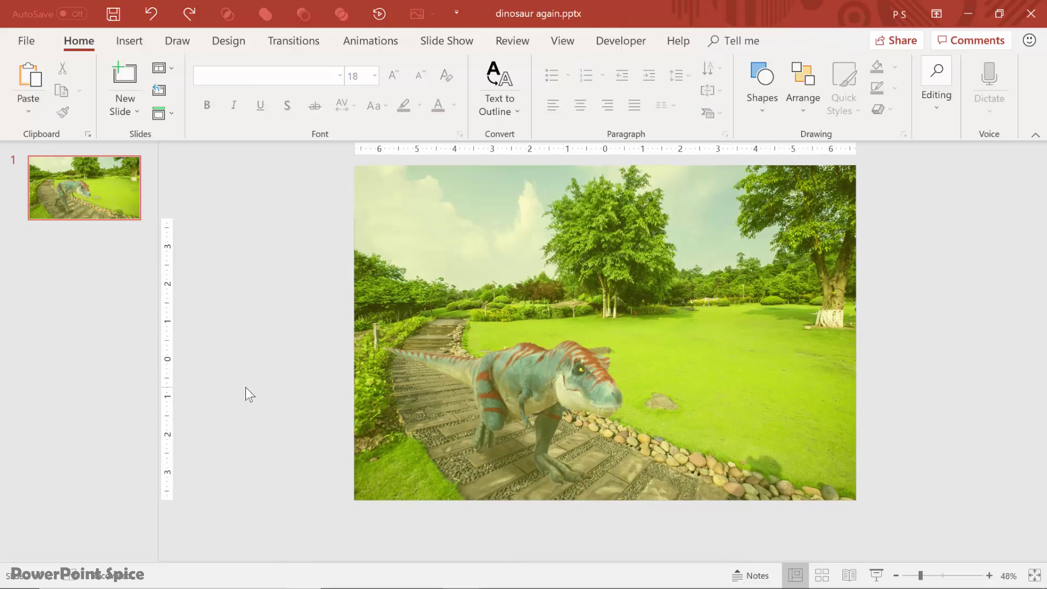
{"action": "left_click_drag", "start_coordinate": [465, 333], "coordinate": [752, 336]}
{"action": "left_click_drag", "start_coordinate": [832, 329], "coordinate": [956, 318]}
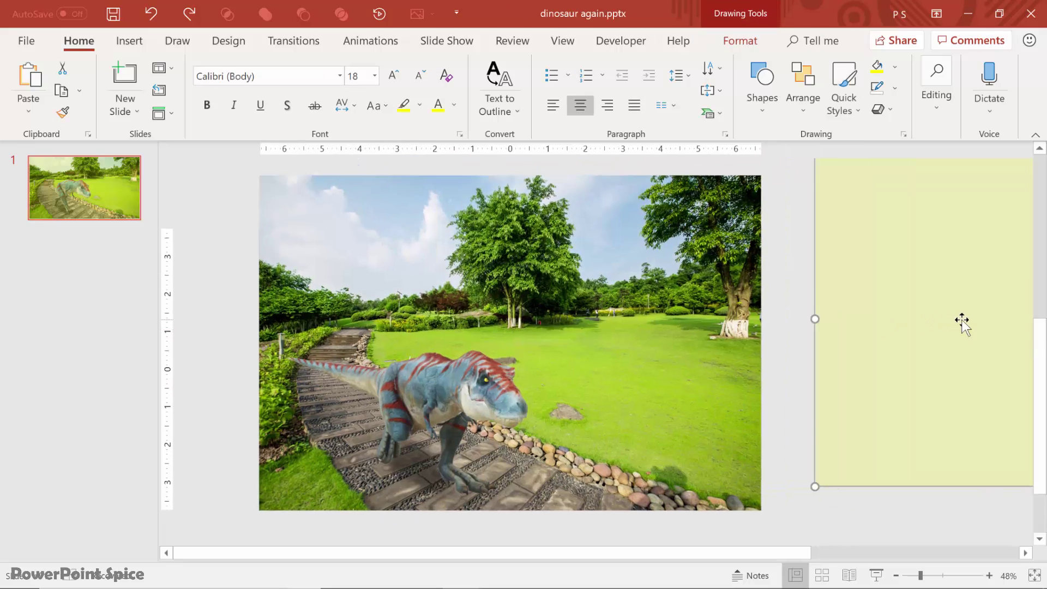
{"action": "key", "text": "Delete"}
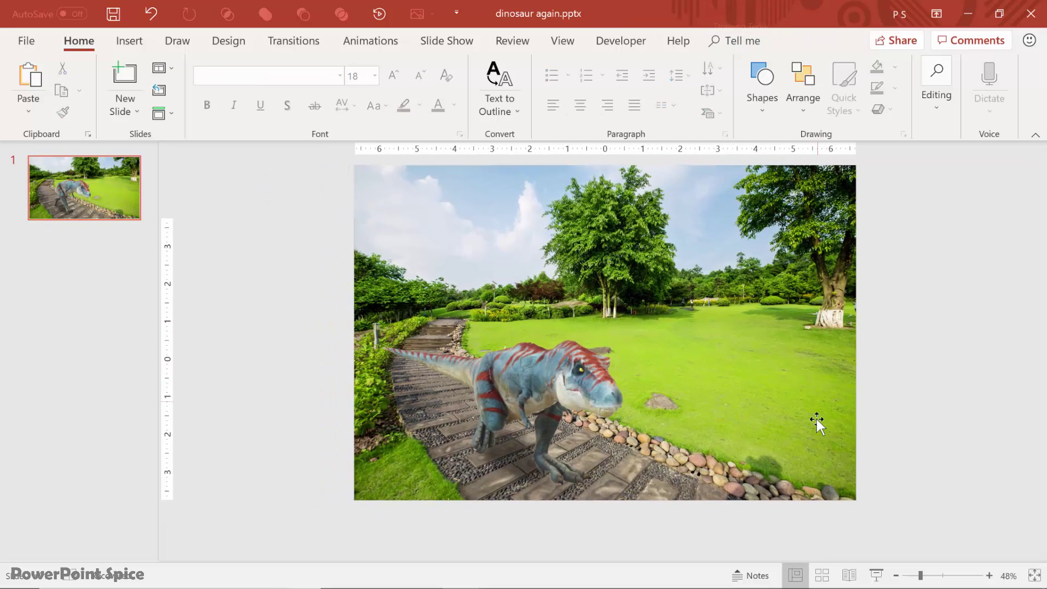